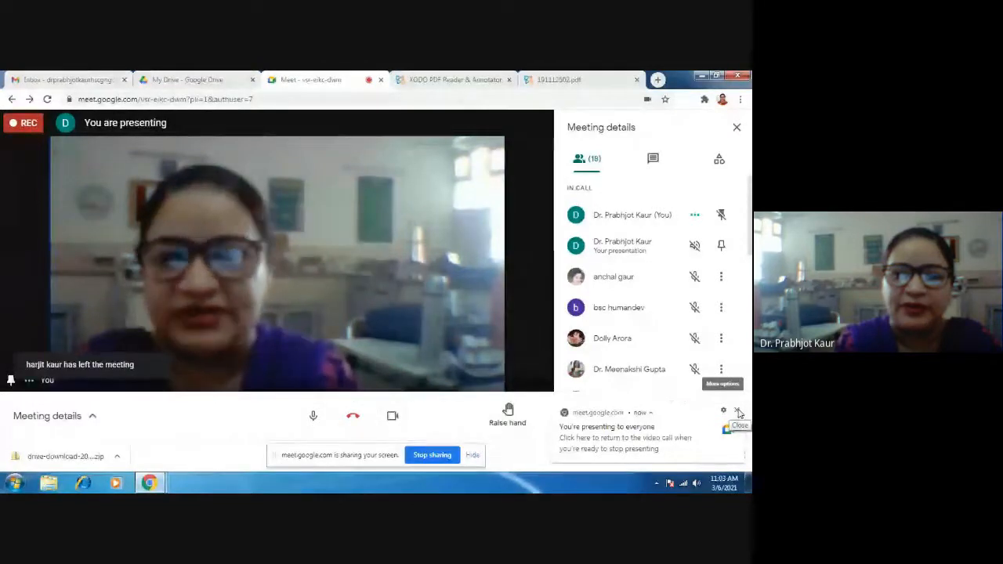
- Pin the shared presentation to the main screen of the meeting, and pin the presenter's own video again
{"action": "left_click", "coordinate": [722, 246]}
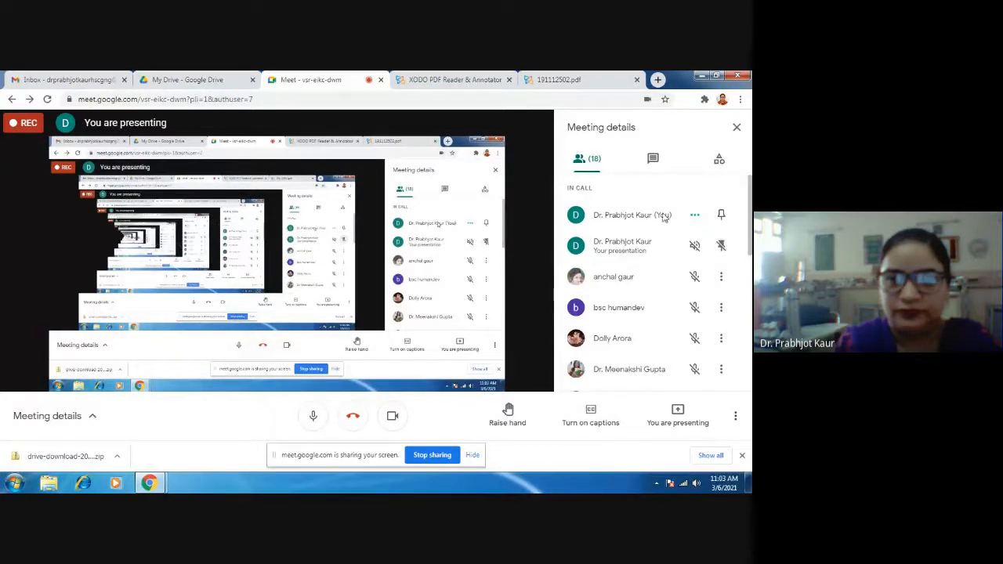
{"action": "left_click", "coordinate": [721, 215]}
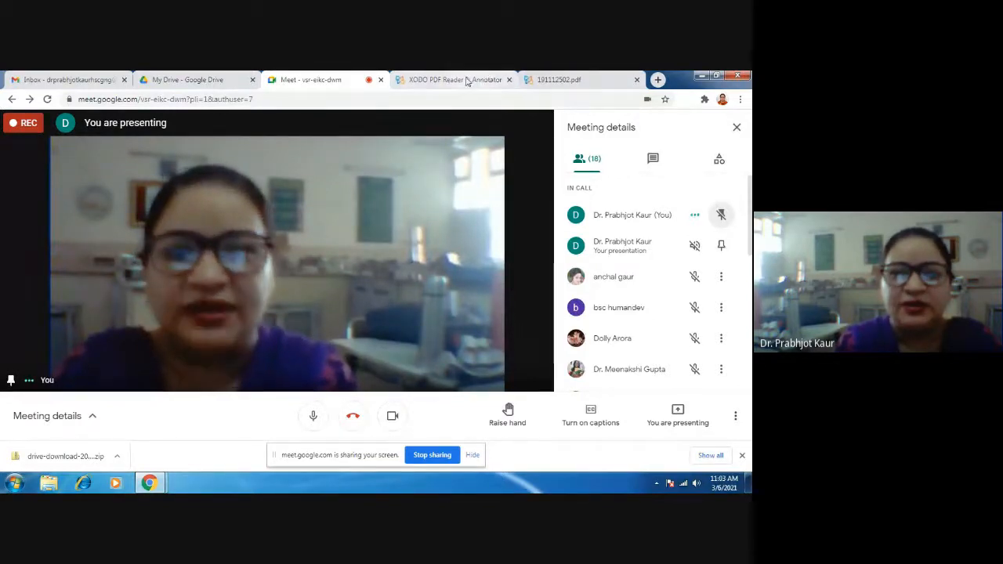
- Go to the Xodo website and launch its web app for viewing and editing PDFs
{"action": "left_click", "coordinate": [433, 81]}
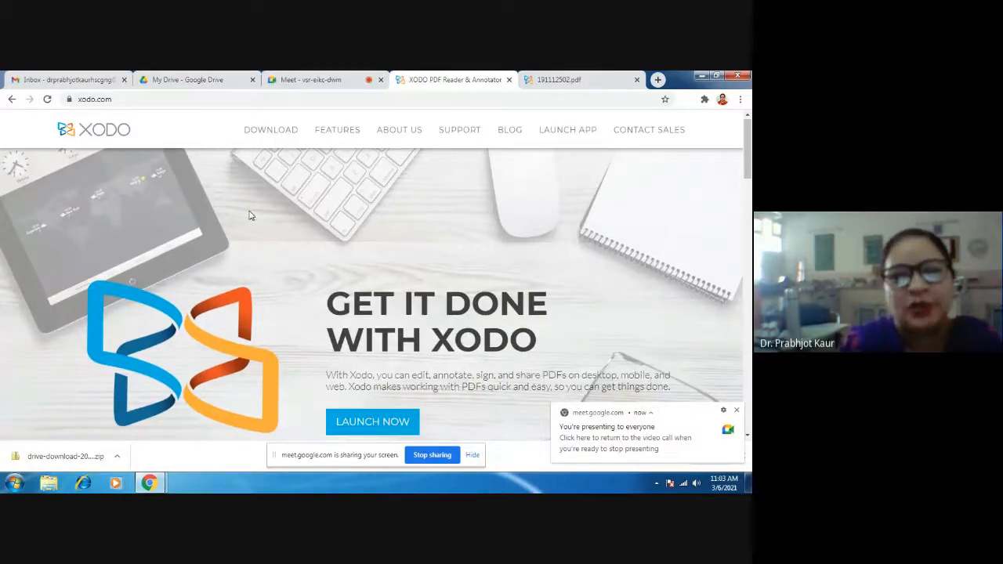
{"action": "scroll", "coordinate": [249, 217], "scroll_direction": "down", "scroll_amount": 1}
{"action": "scroll", "coordinate": [359, 233], "scroll_direction": "up", "scroll_amount": 1}
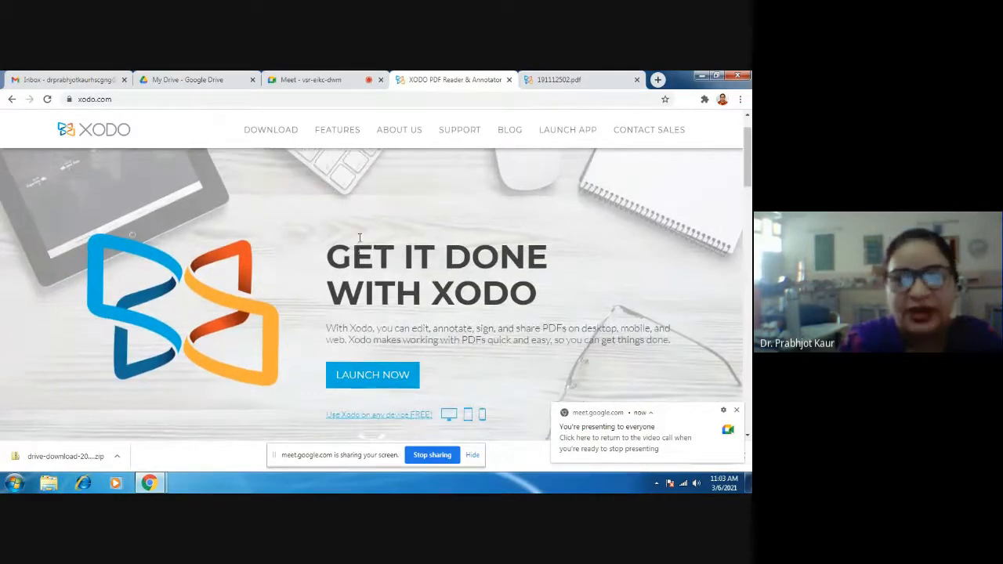
{"action": "scroll", "coordinate": [414, 360], "scroll_direction": "down", "scroll_amount": 1}
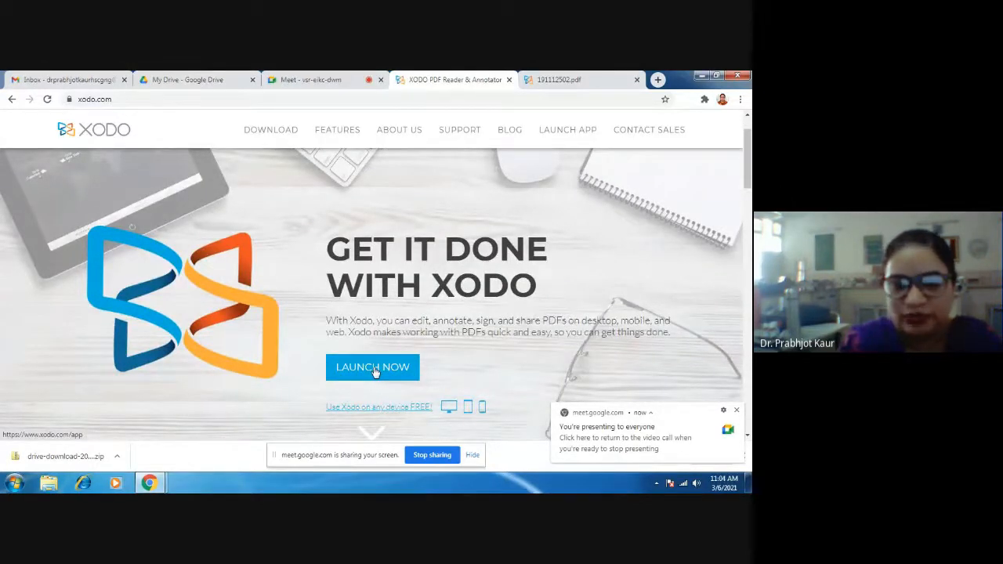
{"action": "left_click", "coordinate": [375, 370]}
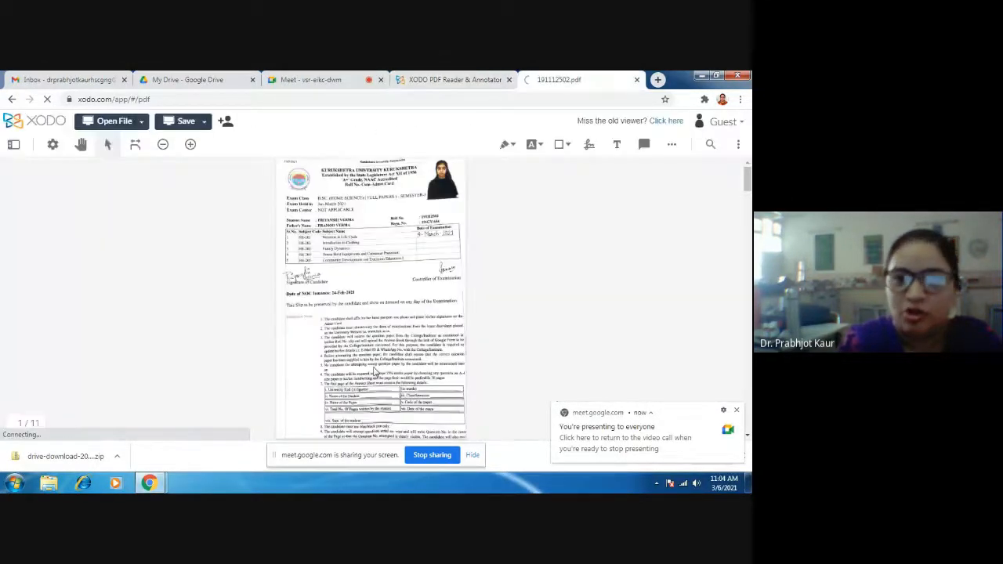
{"action": "left_click", "coordinate": [482, 82]}
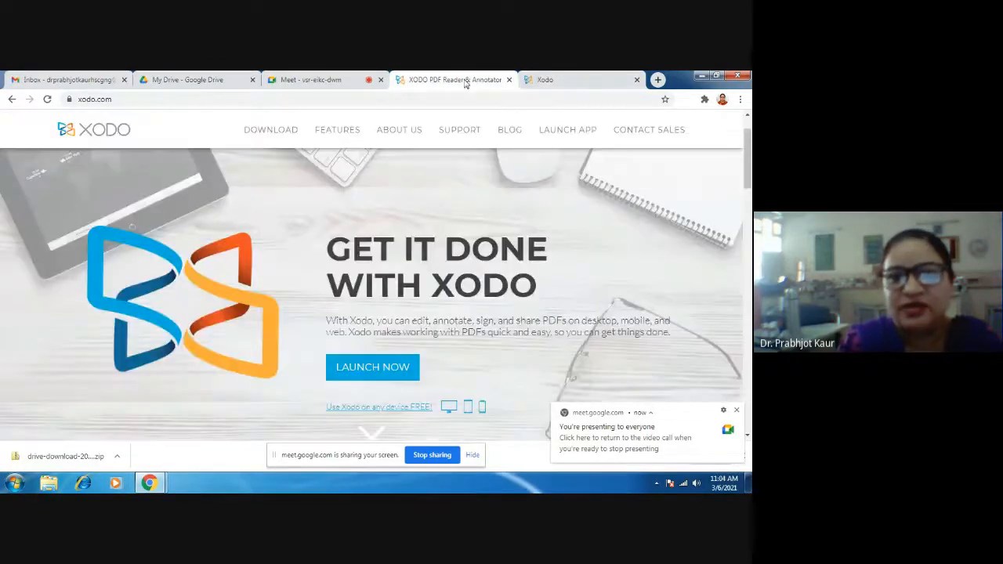
{"action": "left_click", "coordinate": [359, 369]}
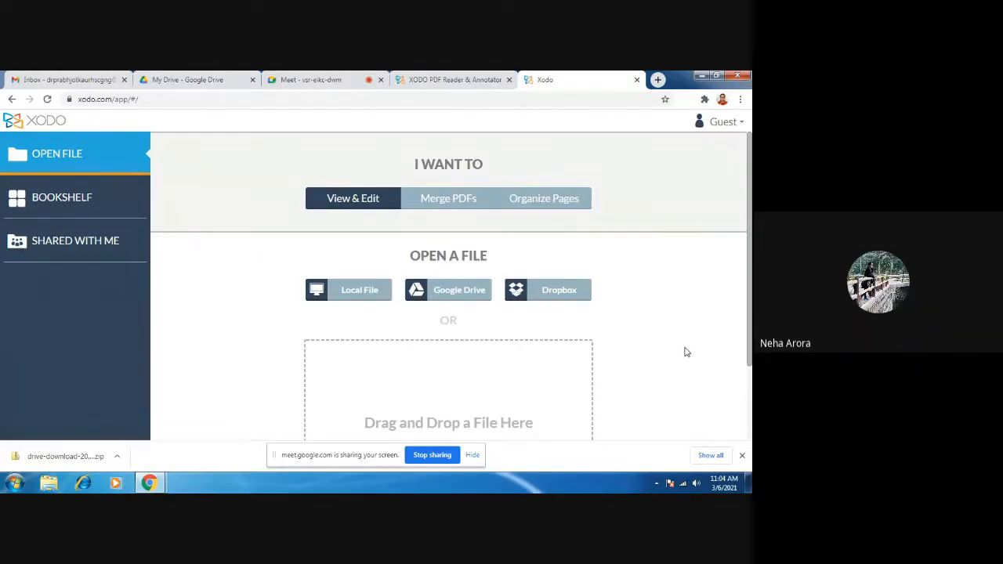
- Open a student's PEM assignment PDF from the Google Drive folder Second Assignment Aug 20
{"action": "left_click", "coordinate": [450, 292]}
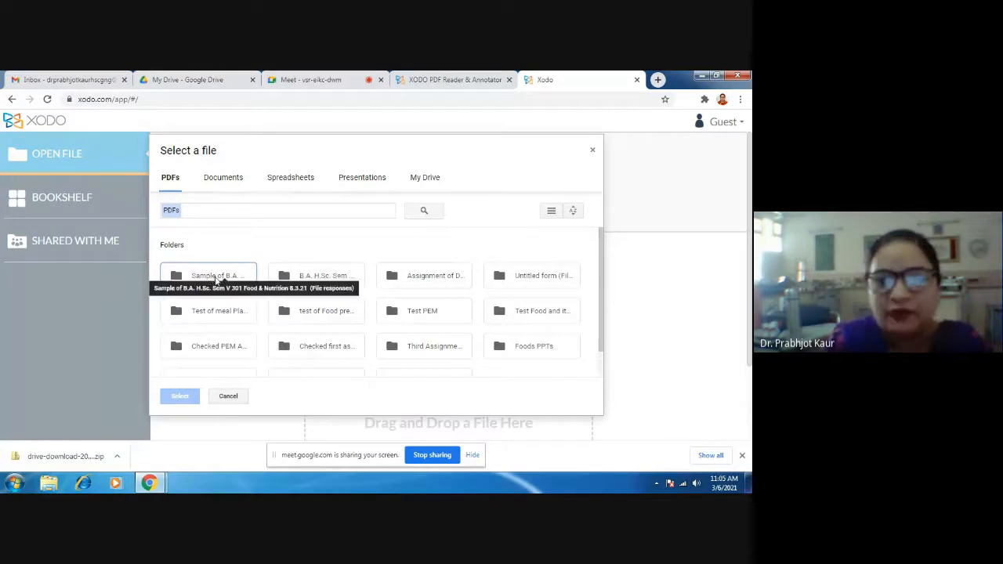
{"action": "scroll", "coordinate": [223, 314], "scroll_direction": "down", "scroll_amount": 1}
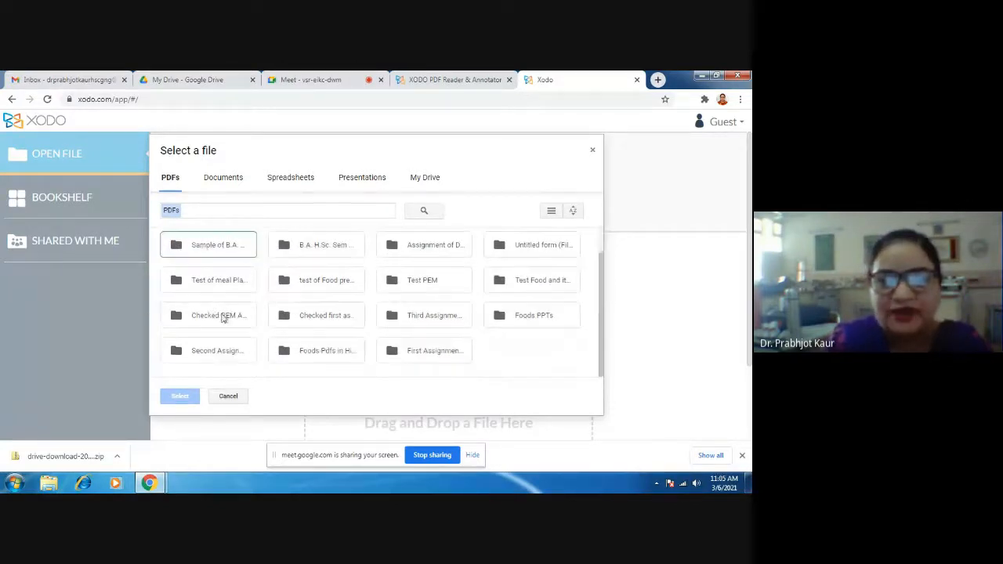
{"action": "double_click", "coordinate": [207, 353]}
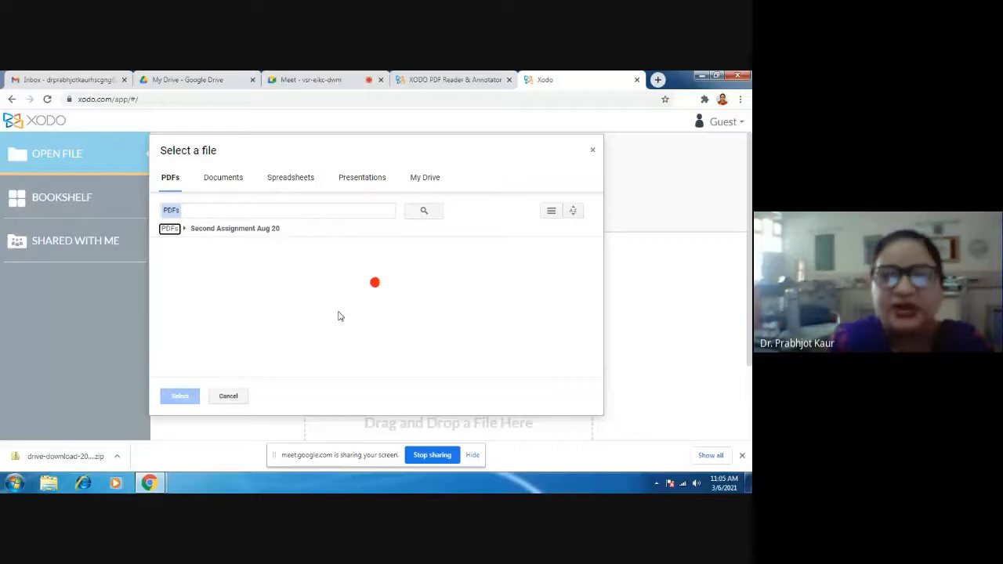
{"action": "double_click", "coordinate": [228, 324]}
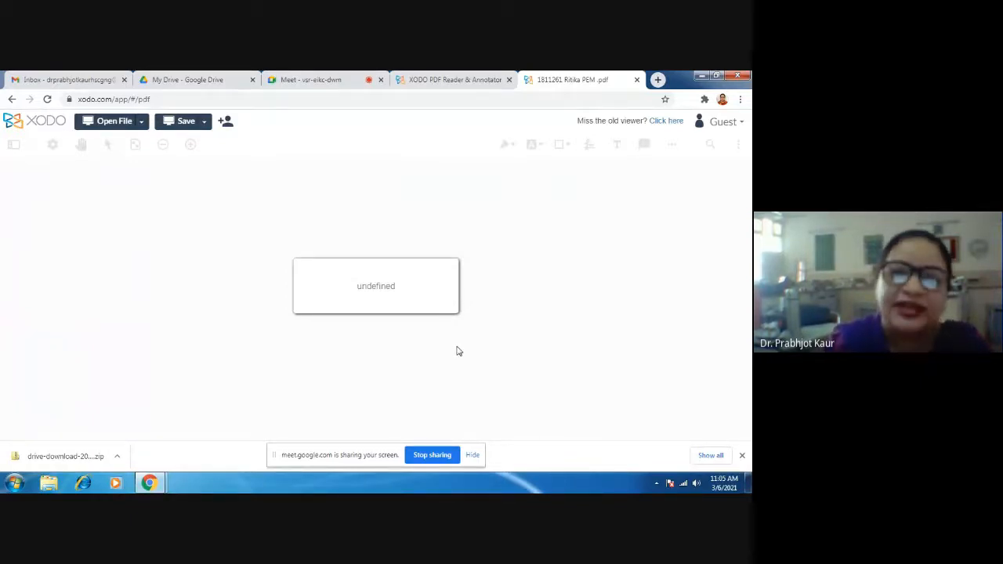
- Switch to Google Drive and open the form B.Sc. H. Sc. Sem V 301 (Dietetics I) dated 5.3.21
{"action": "left_click", "coordinate": [470, 82]}
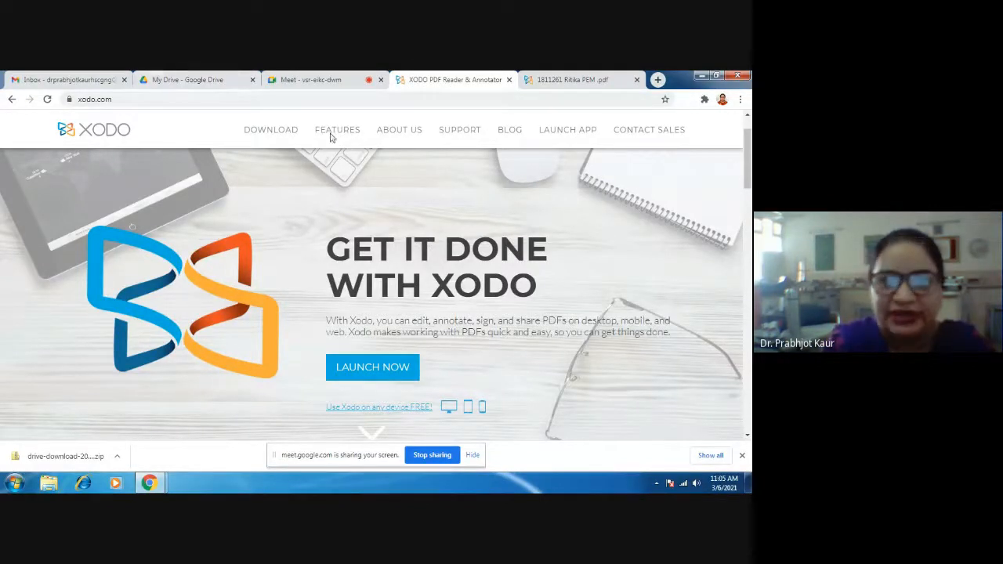
{"action": "left_click", "coordinate": [198, 83]}
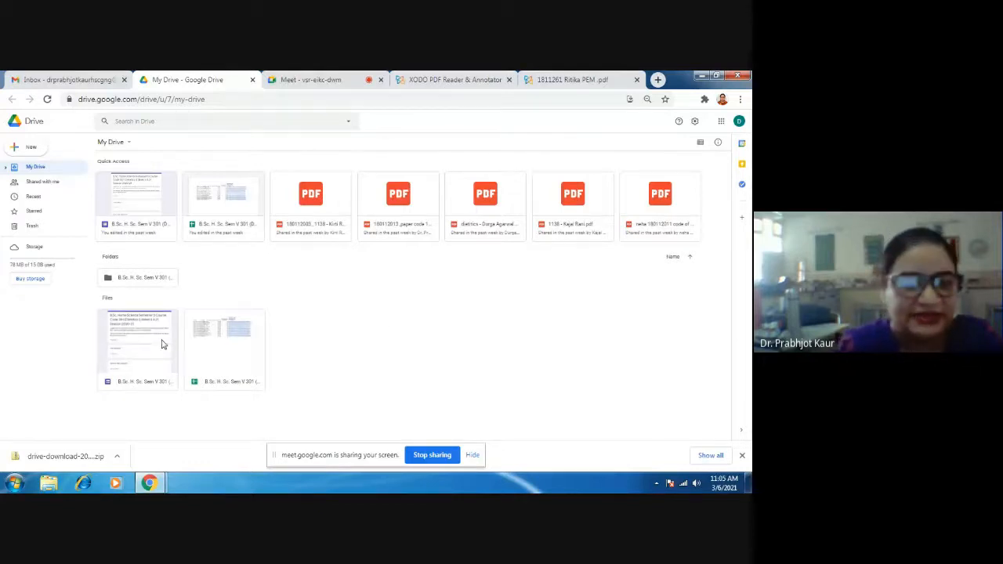
{"action": "double_click", "coordinate": [134, 351]}
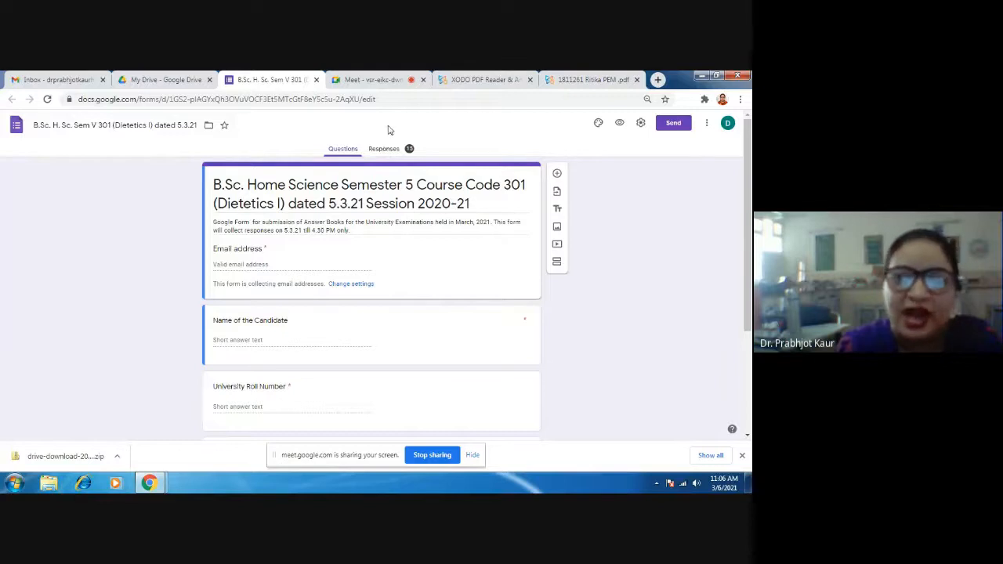
- Go through the form's responses summary and open the Drive folder holding the submitted answer book PDFs
{"action": "left_click", "coordinate": [385, 152]}
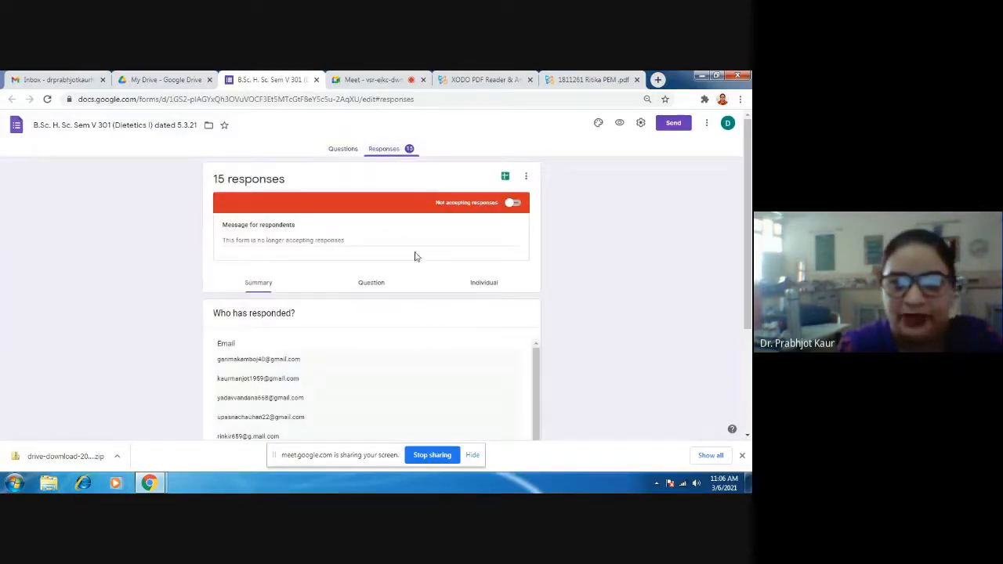
{"action": "scroll", "coordinate": [570, 332], "scroll_direction": "down", "scroll_amount": 10}
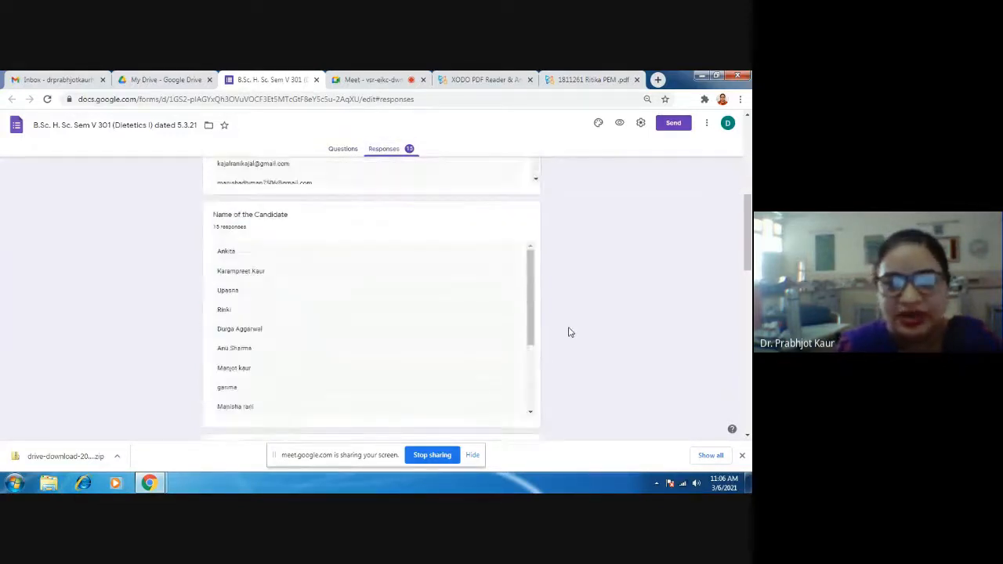
{"action": "scroll", "coordinate": [570, 332], "scroll_direction": "down", "scroll_amount": 3}
{"action": "scroll", "coordinate": [560, 333], "scroll_direction": "down", "scroll_amount": 1}
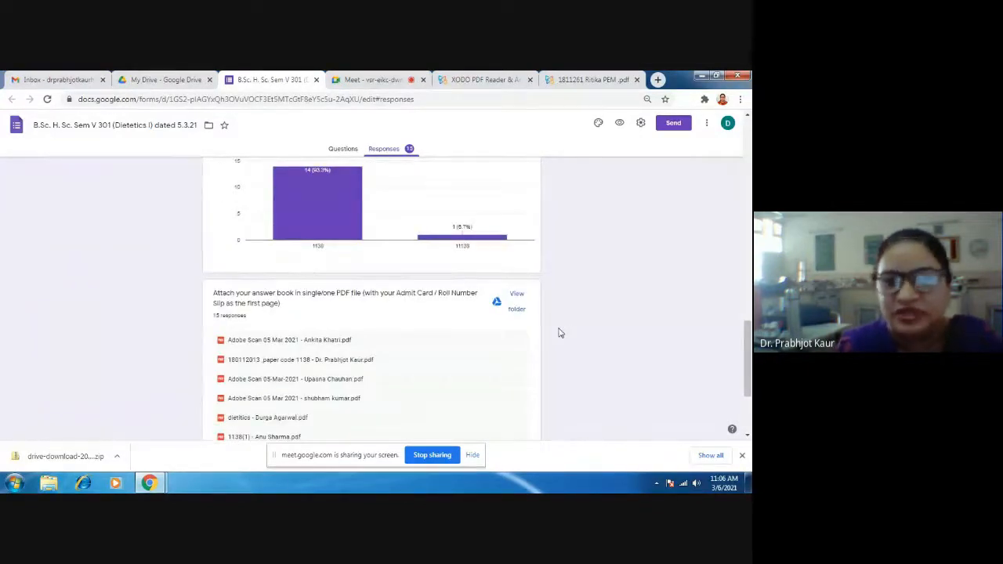
{"action": "scroll", "coordinate": [560, 333], "scroll_direction": "down", "scroll_amount": 1}
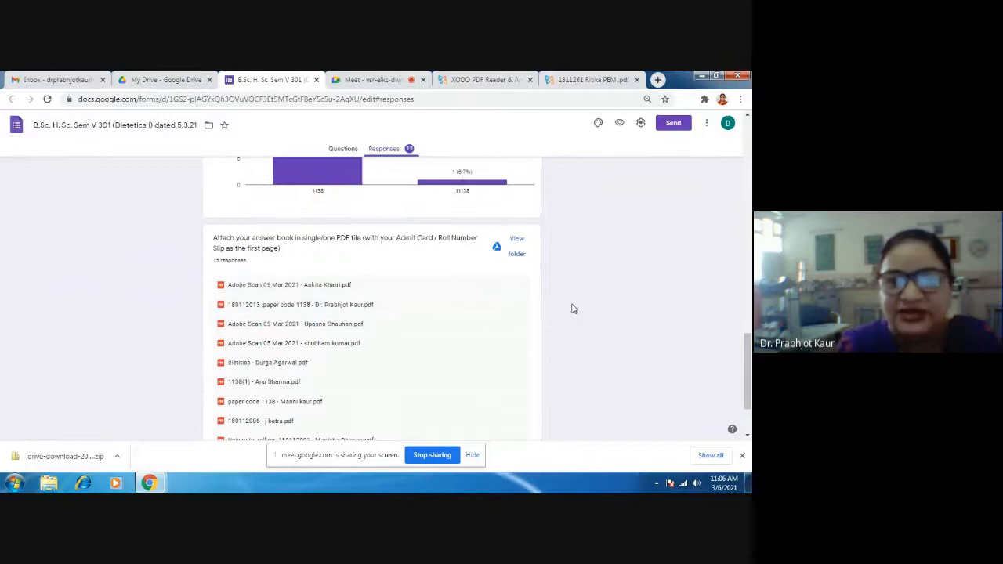
{"action": "scroll", "coordinate": [575, 307], "scroll_direction": "down", "scroll_amount": 1}
{"action": "left_click", "coordinate": [516, 189]}
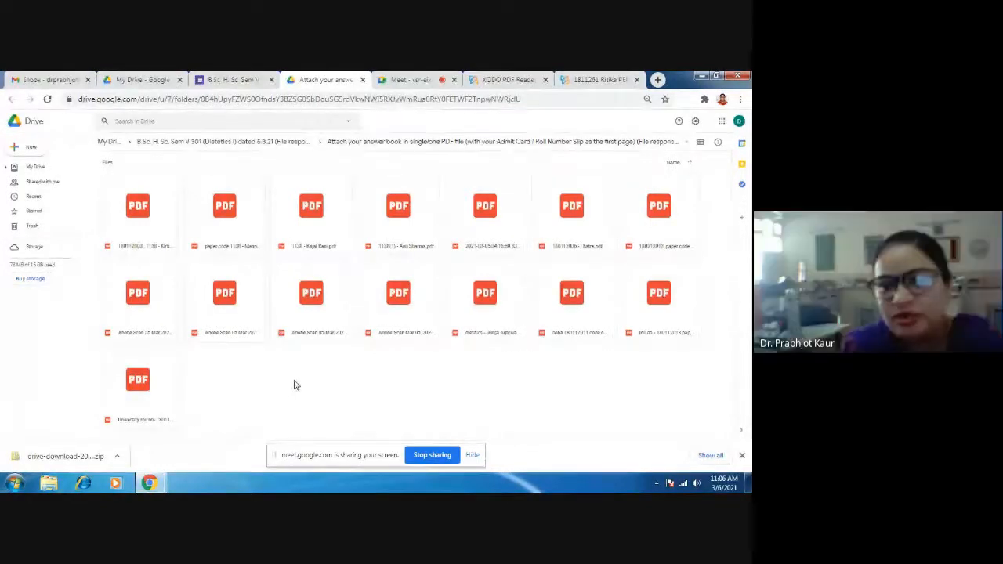
- Select all the answer book PDFs in the folder and bring up the option for downloading them
{"action": "right_click", "coordinate": [119, 236]}
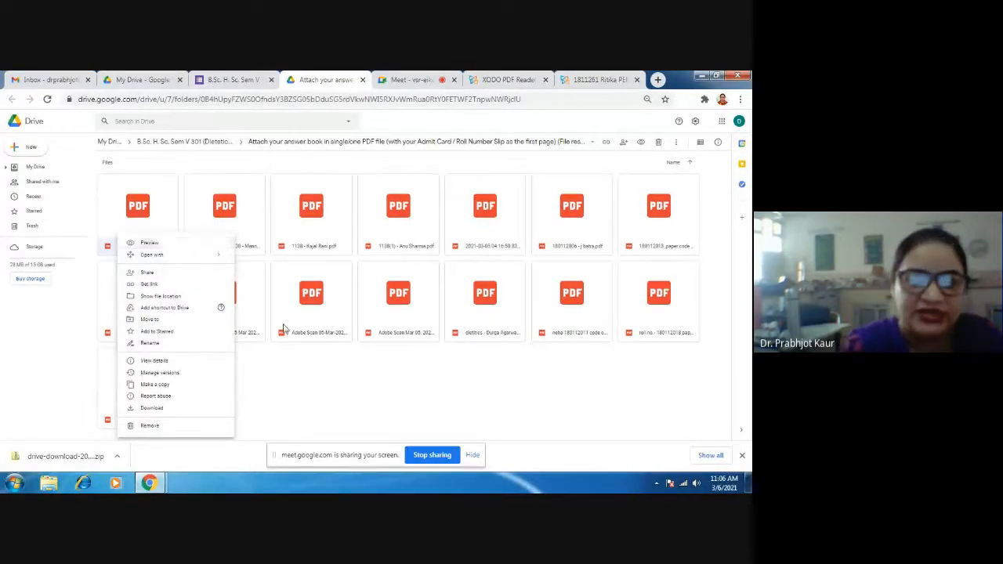
{"action": "left_click", "coordinate": [285, 389]}
{"action": "key", "text": "ctrl+a"}
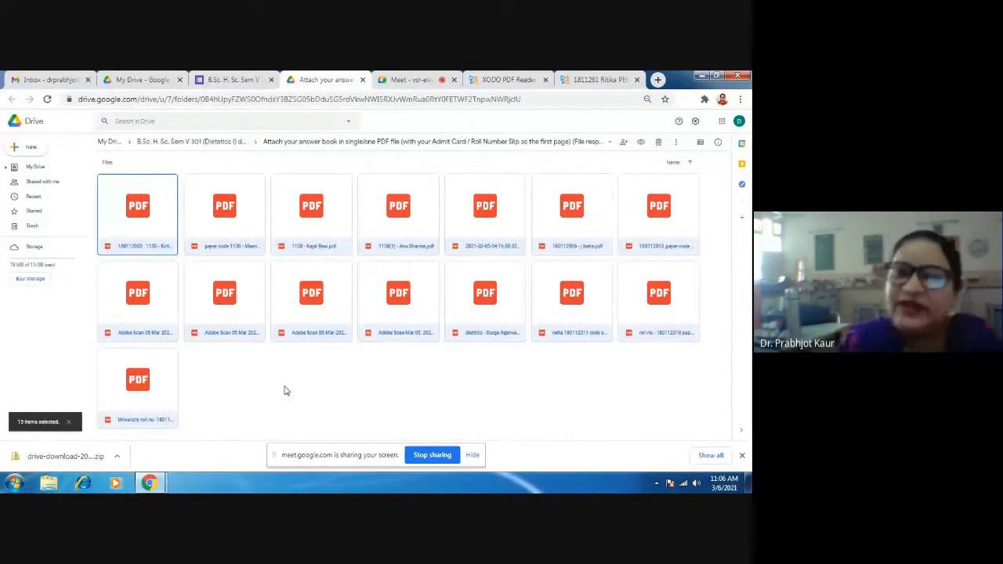
{"action": "left_click_drag", "start_coordinate": [218, 333], "coordinate": [163, 334]}
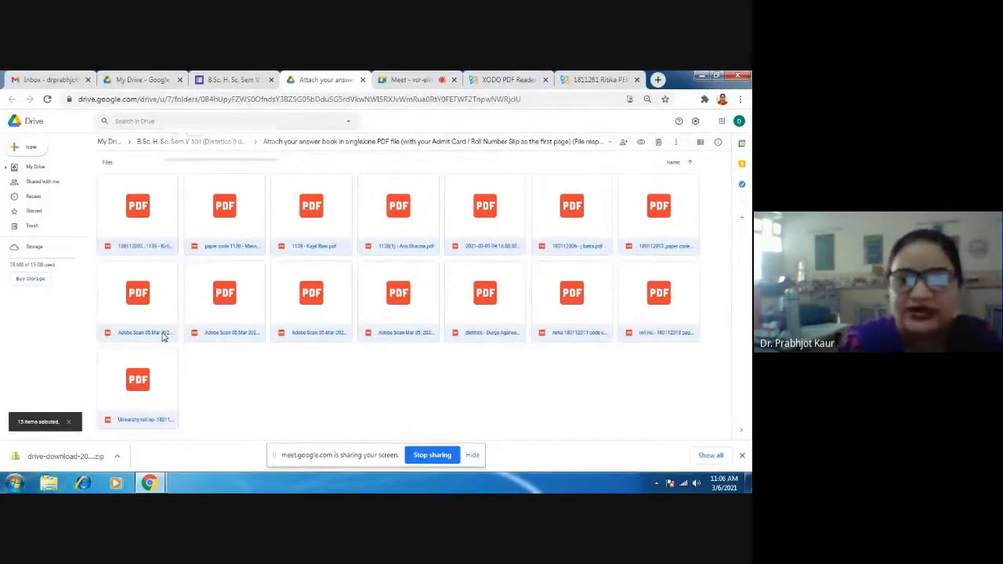
{"action": "right_click", "coordinate": [164, 334]}
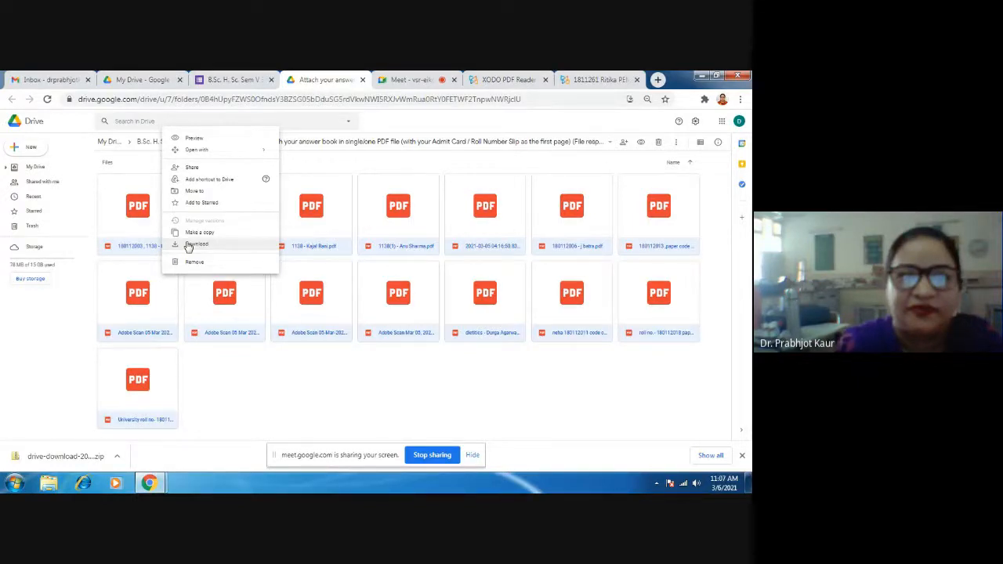
- Open the downloaded drive-download zip archive, check the actions available for one answer book PDF, and close the archive window
{"action": "left_click", "coordinate": [78, 458]}
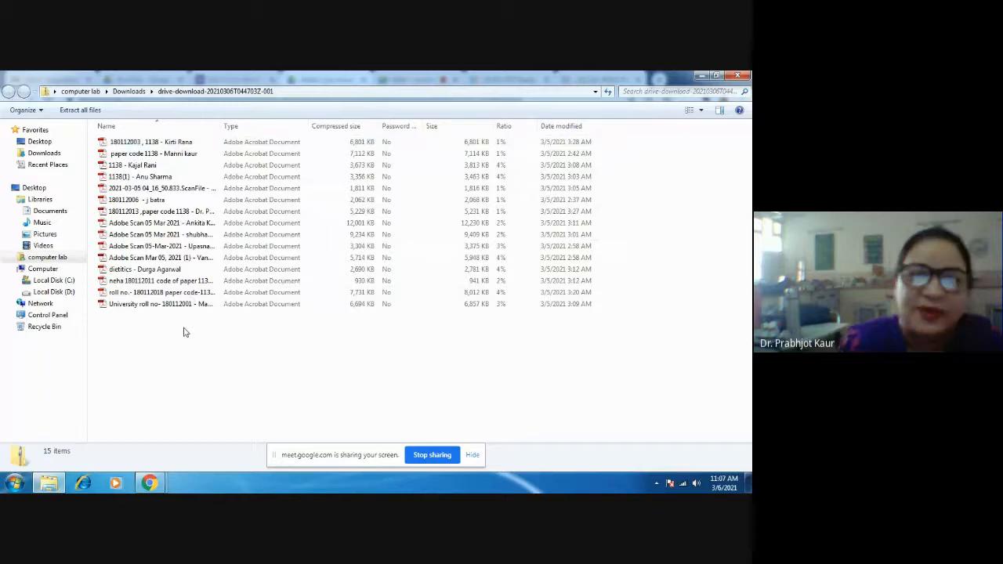
{"action": "right_click", "coordinate": [145, 295]}
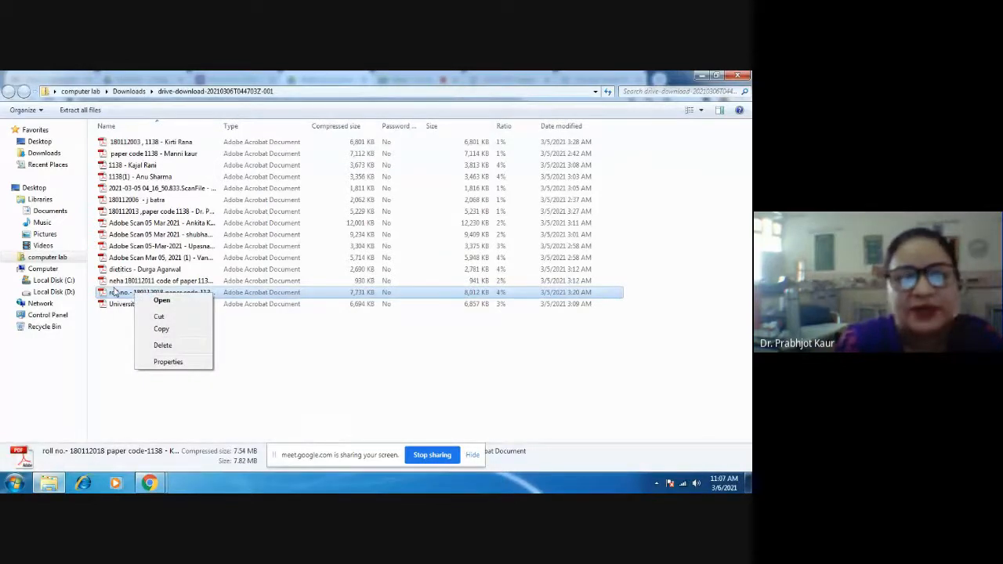
{"action": "left_click", "coordinate": [248, 374]}
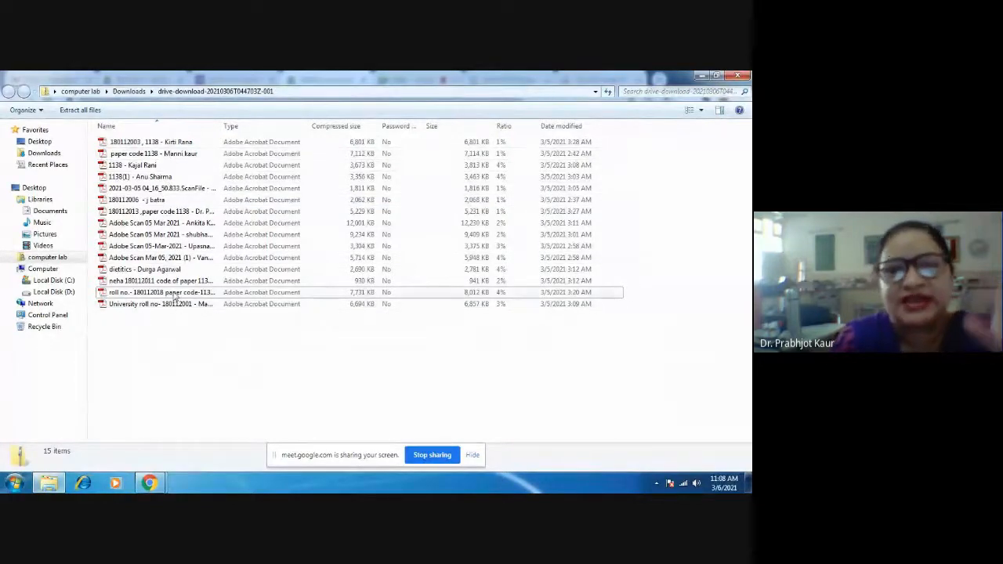
{"action": "left_click", "coordinate": [745, 76]}
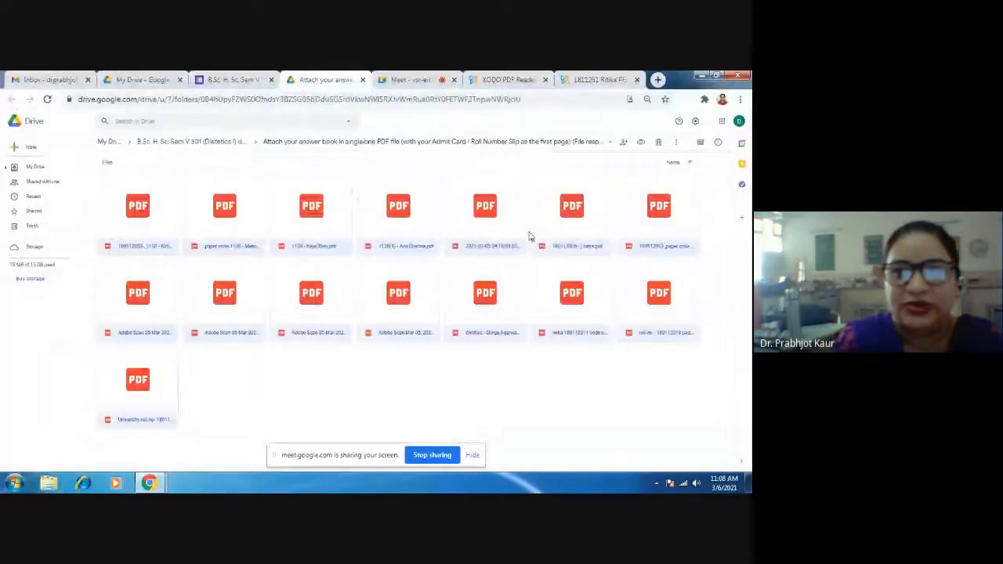
- View the files in the 1133 Answer Books folder on Local Disk (D:), and minimize the folder windows
{"action": "left_click", "coordinate": [701, 75]}
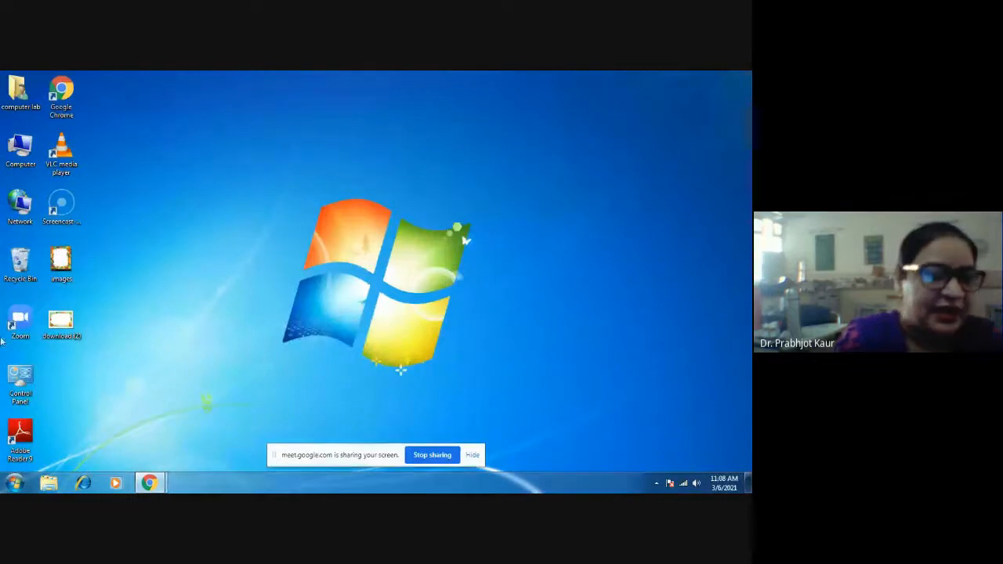
{"action": "double_click", "coordinate": [20, 141]}
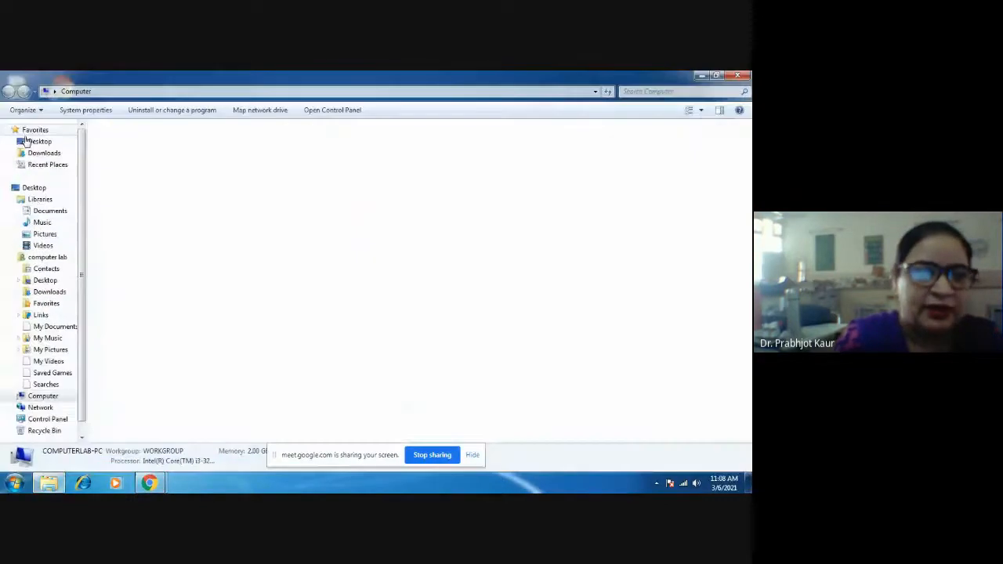
{"action": "left_click", "coordinate": [59, 154]}
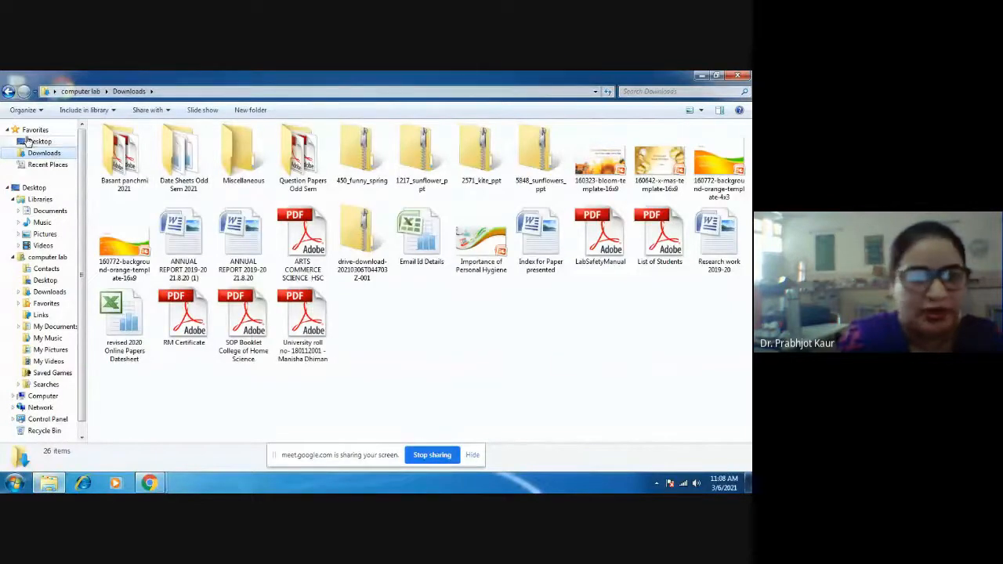
{"action": "scroll", "coordinate": [59, 344], "scroll_direction": "down", "scroll_amount": 1}
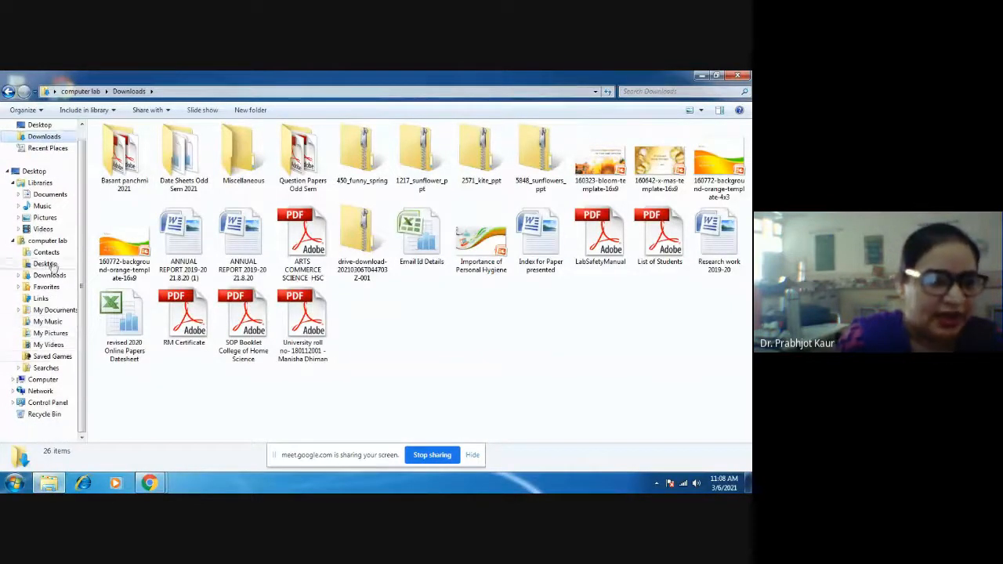
{"action": "left_click", "coordinate": [48, 379]}
{"action": "double_click", "coordinate": [158, 189]}
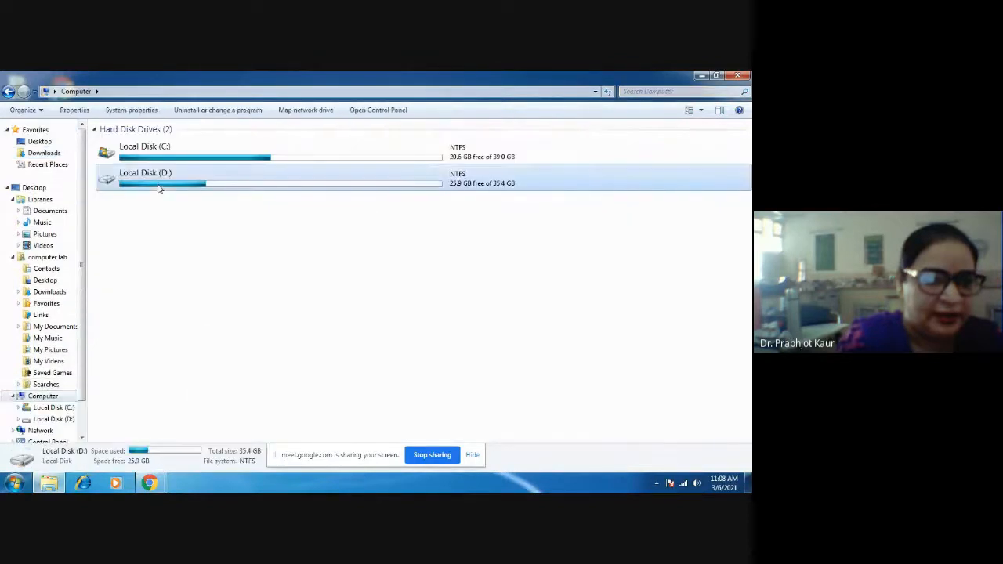
{"action": "double_click", "coordinate": [140, 142]}
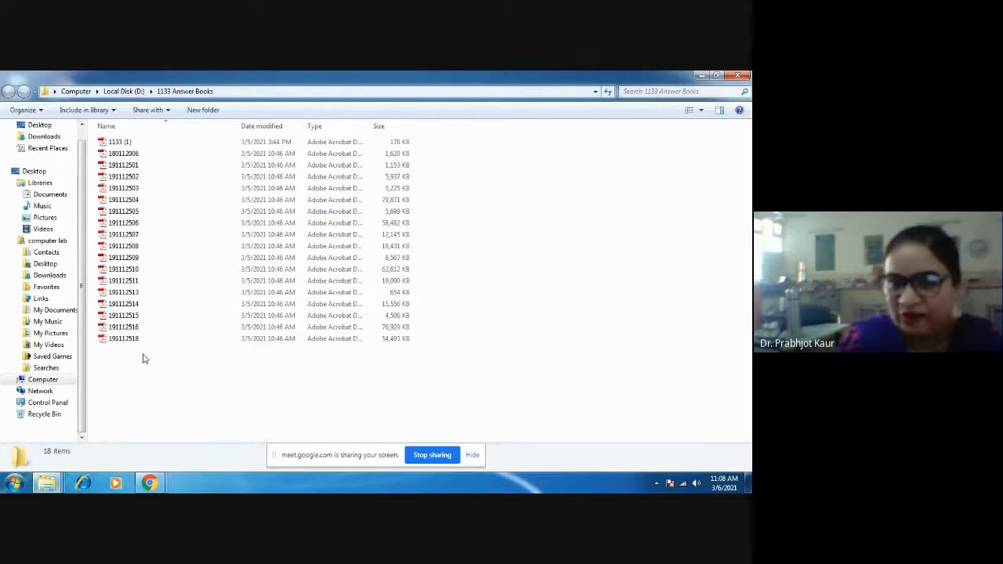
{"action": "left_click", "coordinate": [705, 75]}
{"action": "left_click", "coordinate": [704, 75]}
{"action": "left_click", "coordinate": [702, 75]}
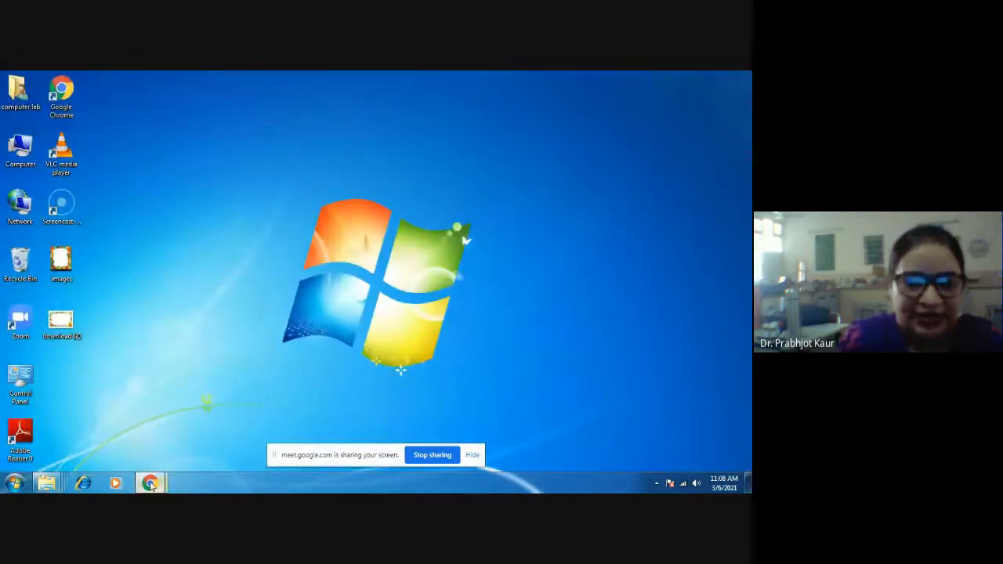
- Return to the browser and close the Drive folder holding the submitted answer books
{"action": "mouse_move", "coordinate": [152, 485]}
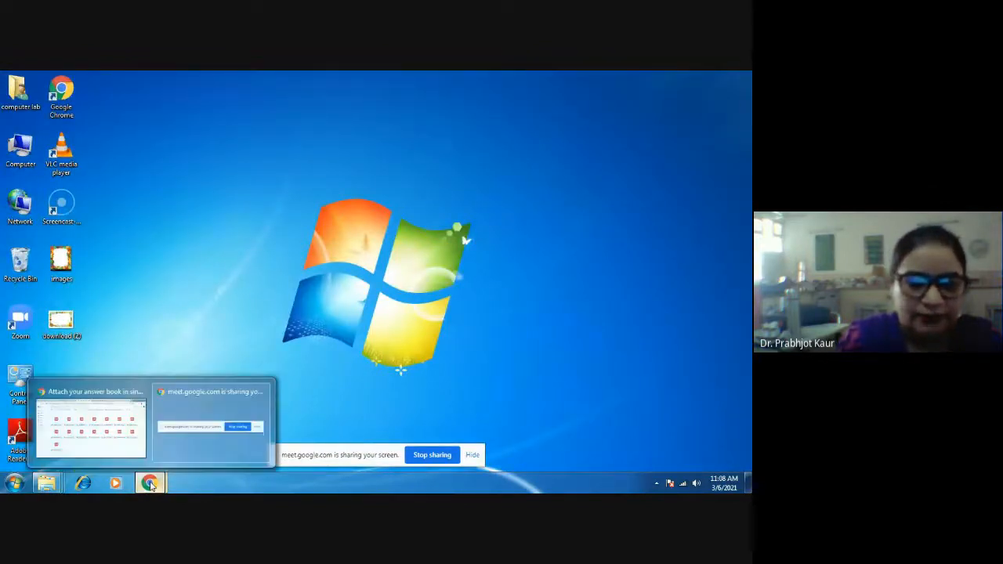
{"action": "left_click", "coordinate": [120, 446]}
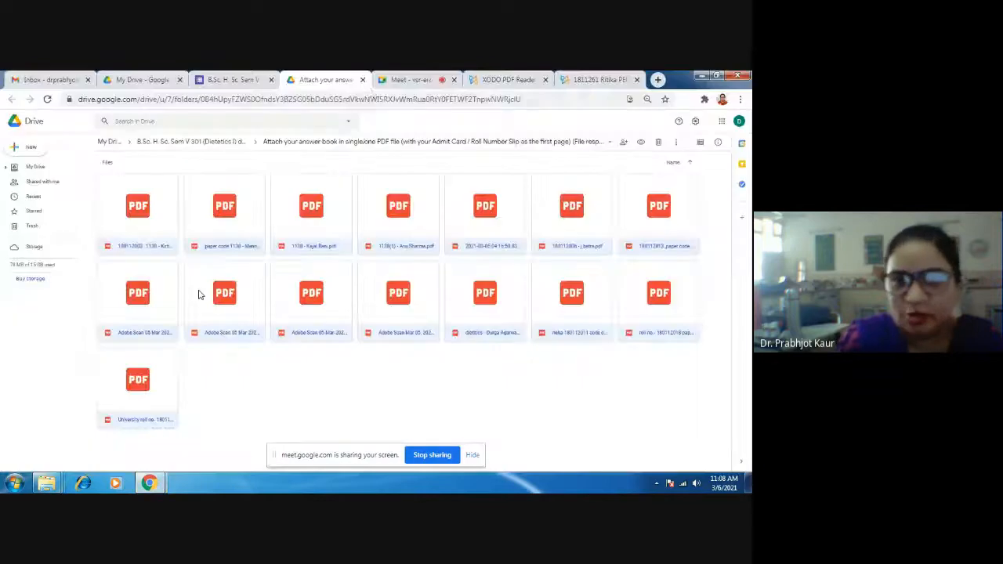
{"action": "left_click", "coordinate": [362, 80]}
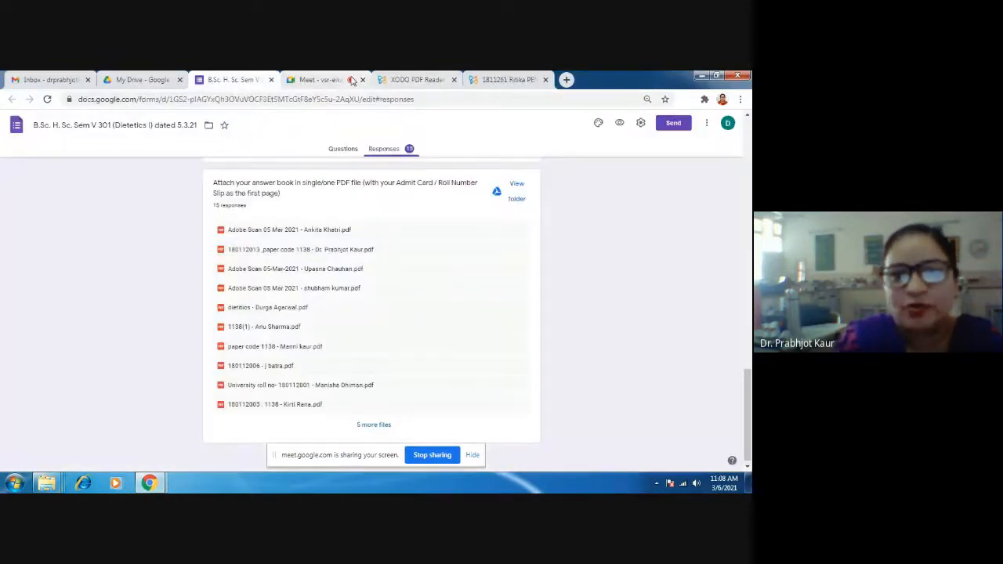
- Launch the Xodo web app and open one answer book PDF from the local 1133 Answer Books folder
{"action": "left_click", "coordinate": [397, 82]}
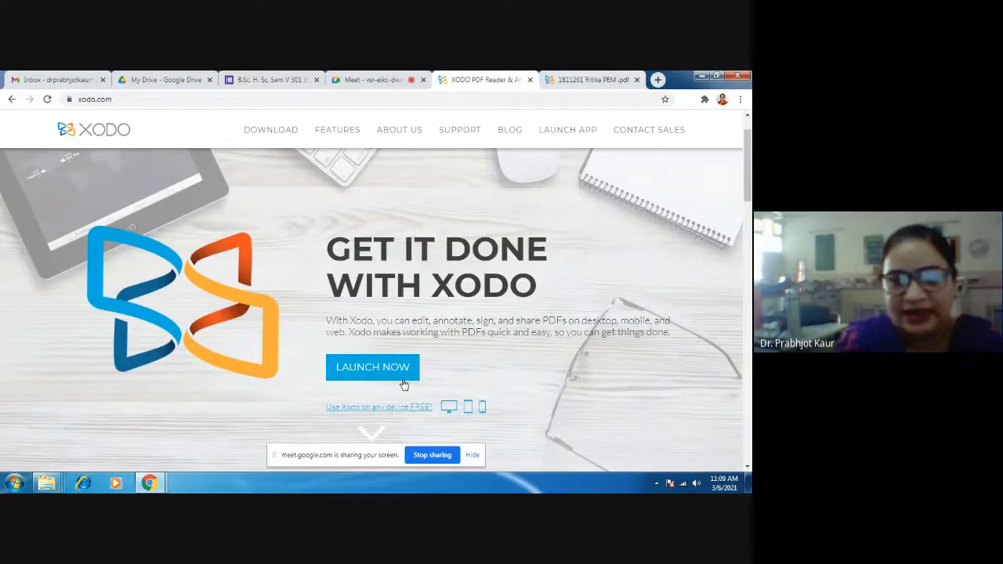
{"action": "left_click", "coordinate": [369, 365]}
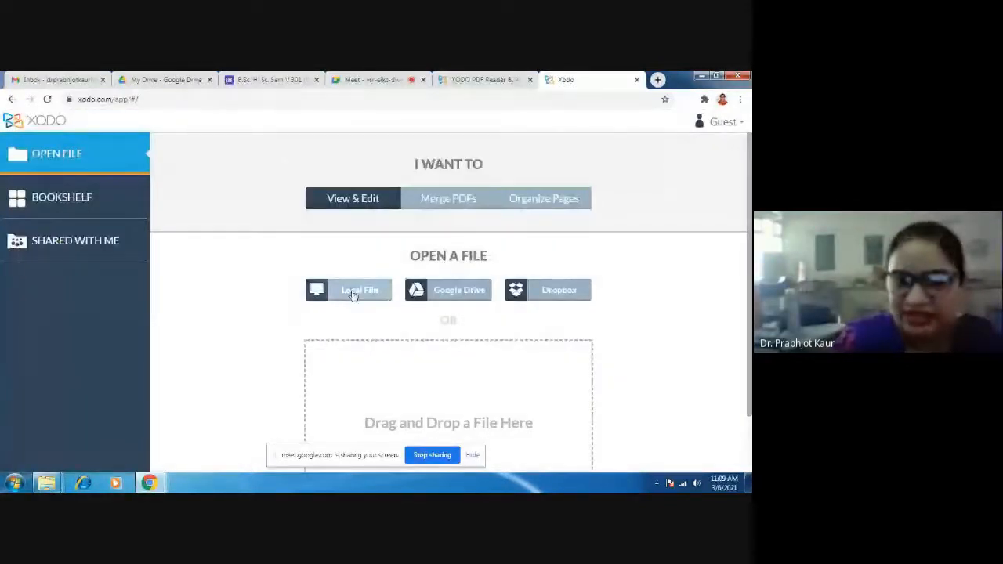
{"action": "left_click", "coordinate": [354, 295]}
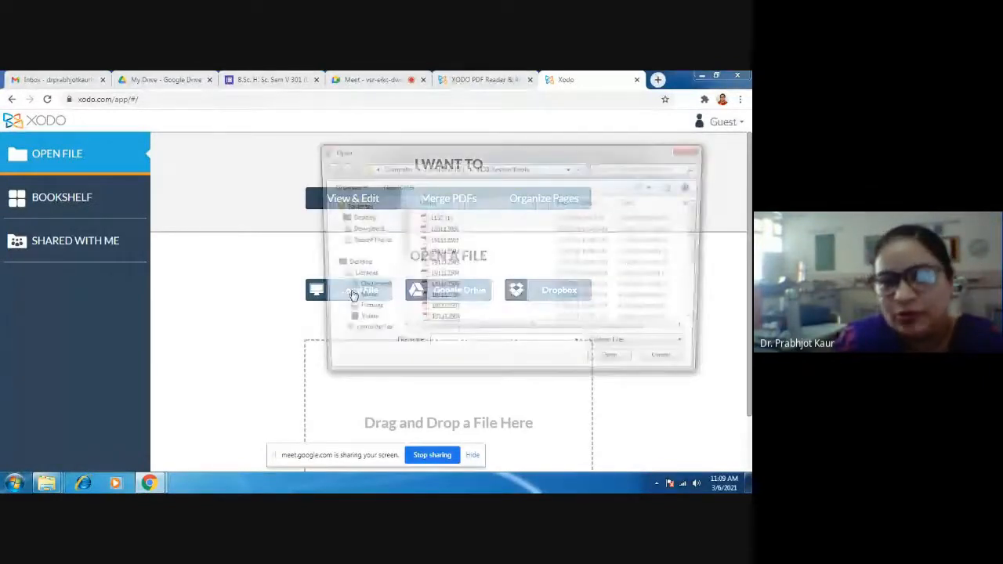
{"action": "double_click", "coordinate": [447, 275]}
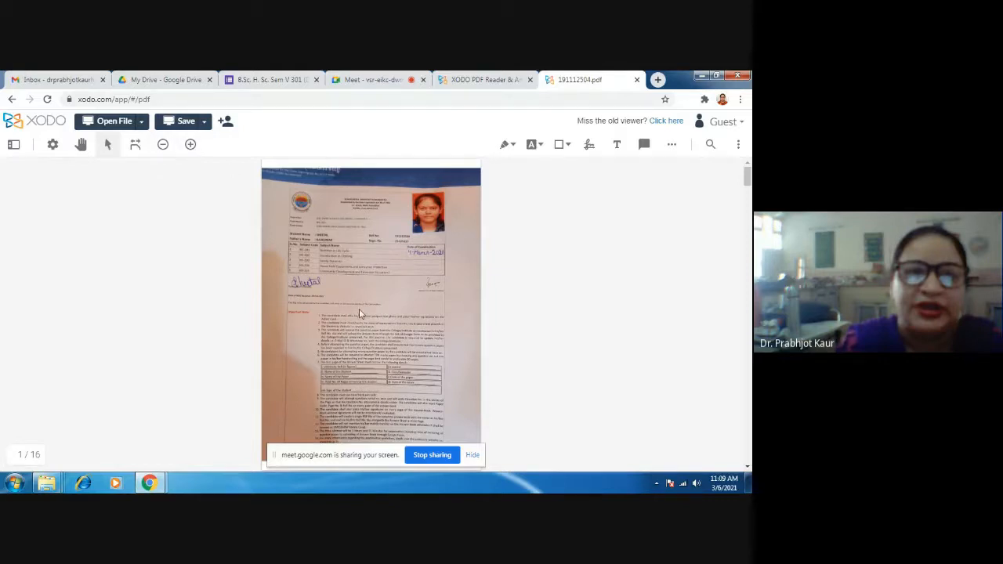
- Look through the first pages of the answer book, enlarging and reducing the page view, and return to the first page
{"action": "scroll", "coordinate": [361, 315], "scroll_direction": "down", "scroll_amount": 10}
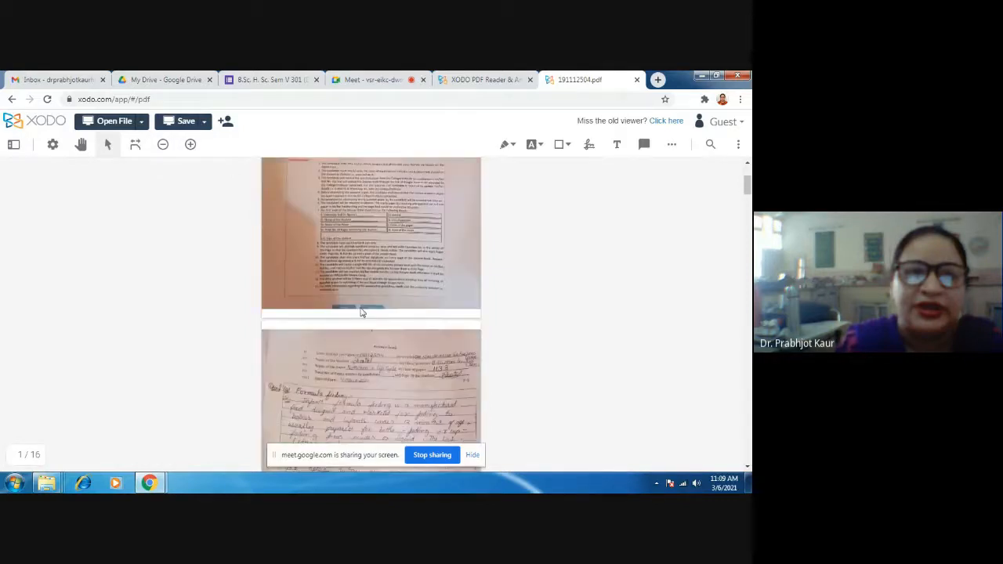
{"action": "left_click", "coordinate": [191, 146]}
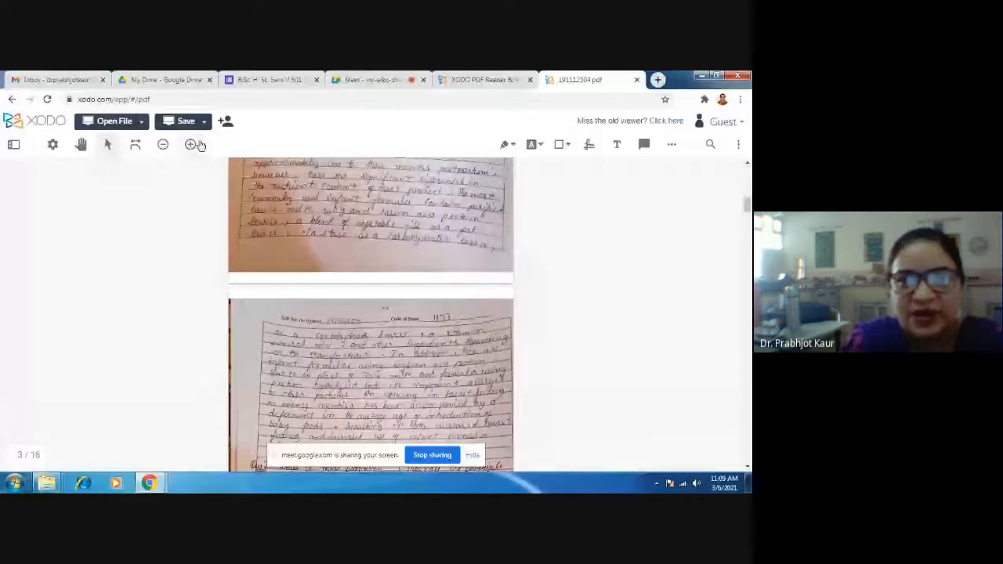
{"action": "left_click", "coordinate": [192, 145]}
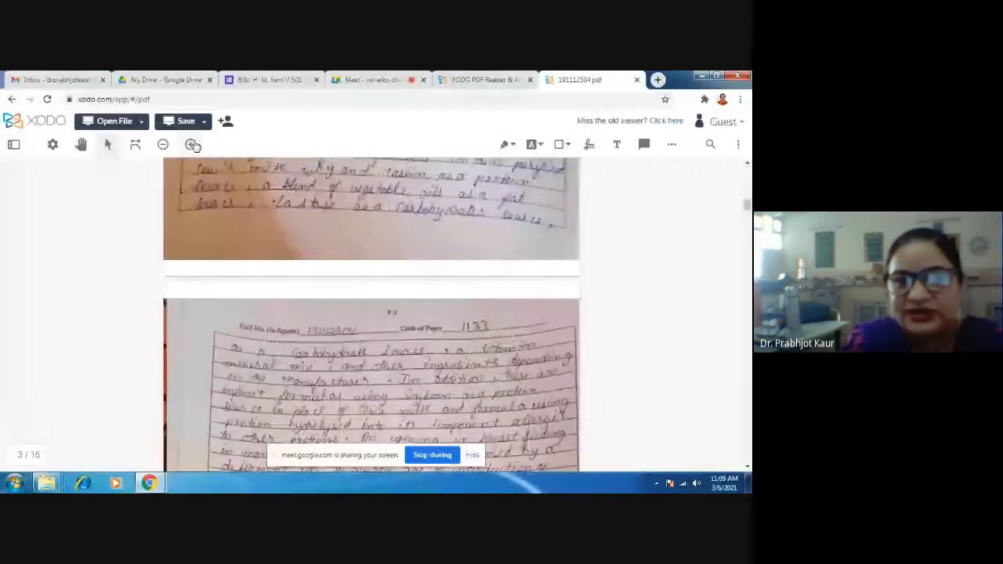
{"action": "left_click", "coordinate": [164, 146]}
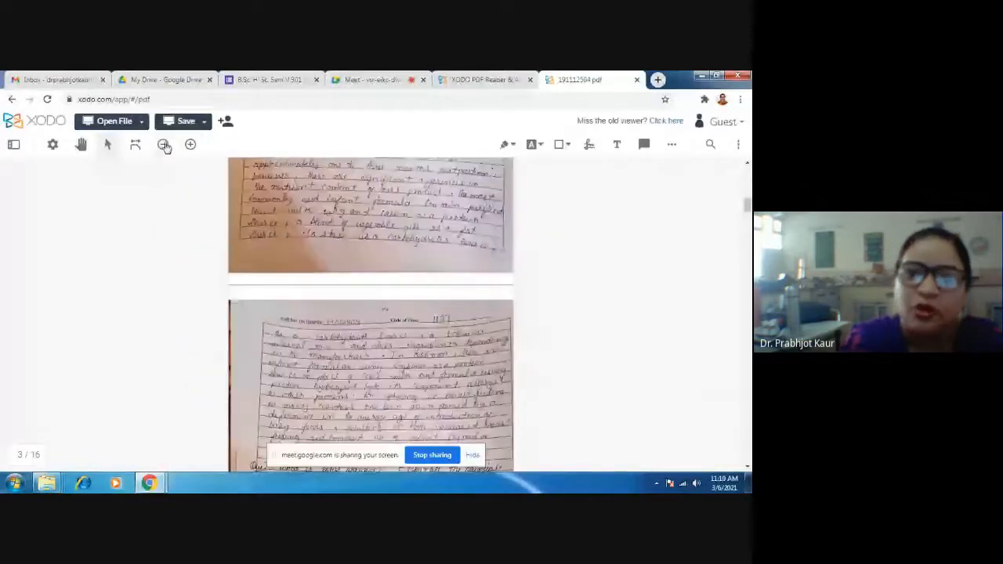
{"action": "left_click", "coordinate": [164, 146]}
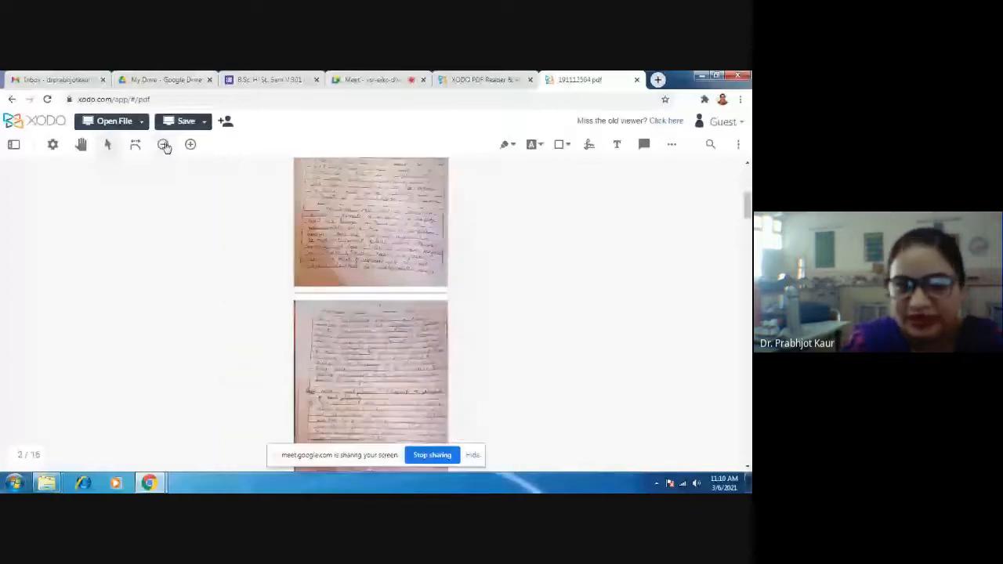
{"action": "left_click", "coordinate": [190, 145]}
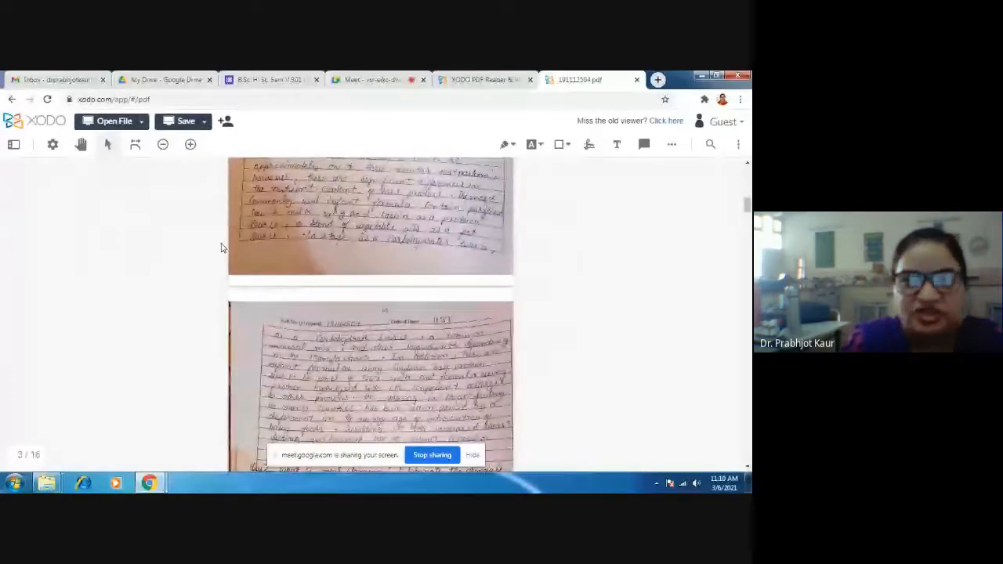
{"action": "scroll", "coordinate": [221, 248], "scroll_direction": "up", "scroll_amount": 10}
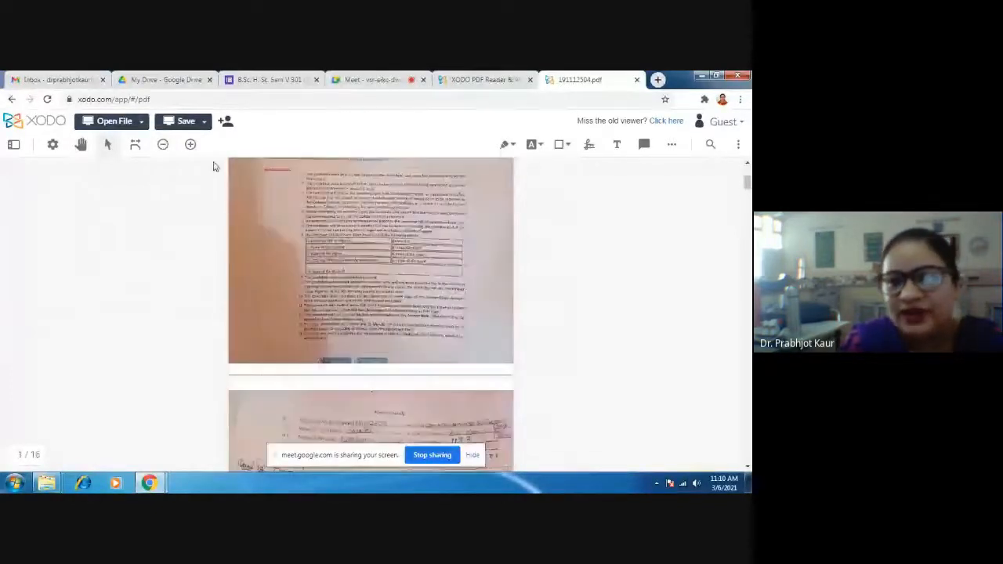
{"action": "scroll", "coordinate": [399, 250], "scroll_direction": "up", "scroll_amount": 5}
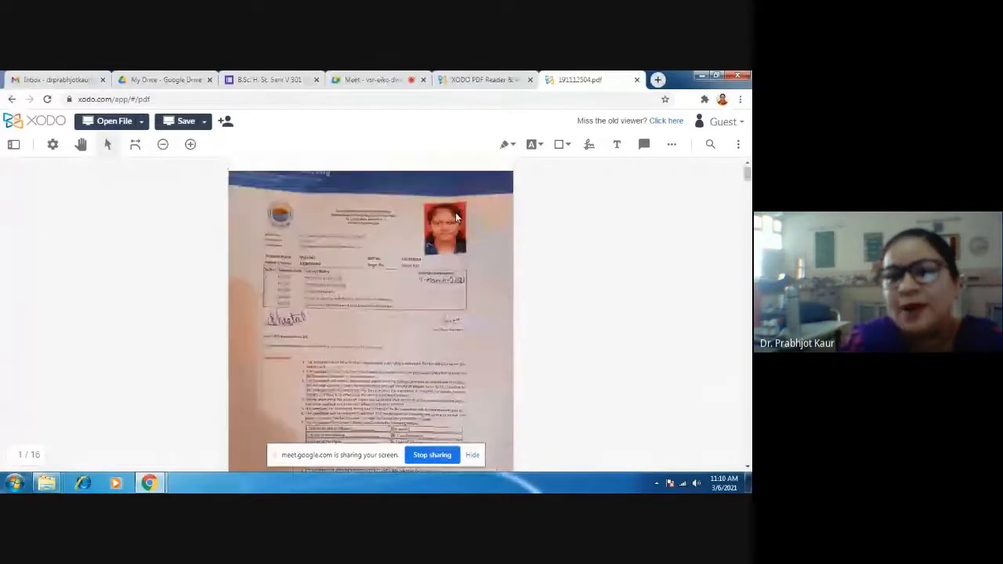
- Choose the red freehand pen and set its thickness to 6pt
{"action": "left_click", "coordinate": [505, 144]}
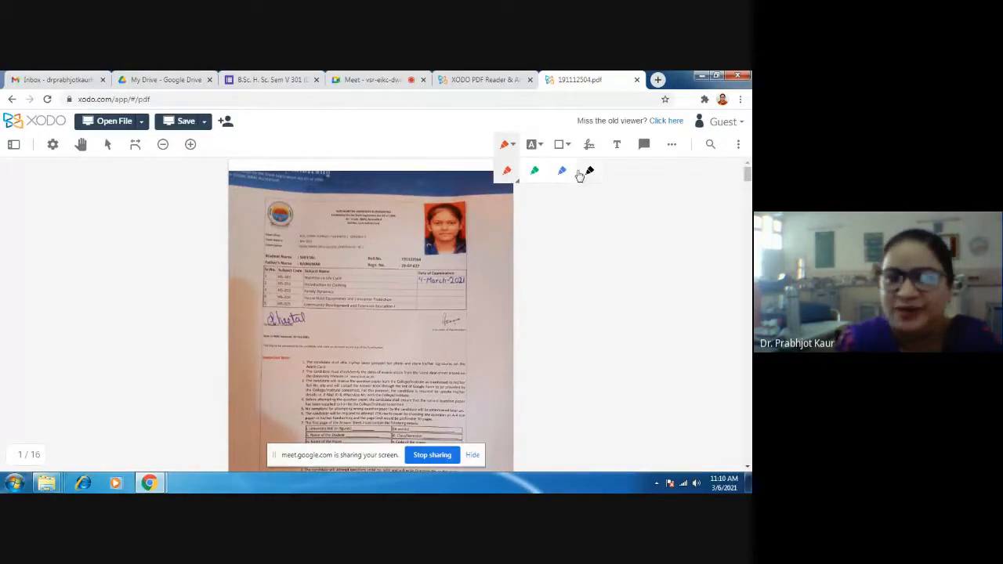
{"action": "left_click", "coordinate": [507, 172]}
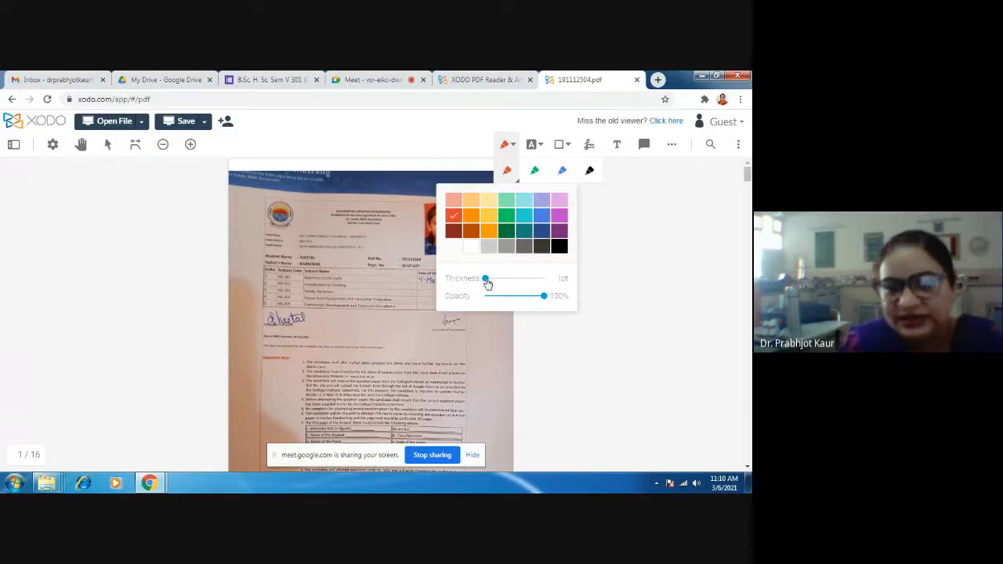
{"action": "mouse_move", "coordinate": [487, 282]}
{"action": "left_mouse_down"}
{"action": "mouse_move", "coordinate": [525, 285]}
{"action": "mouse_move", "coordinate": [501, 280]}
{"action": "left_mouse_up"}
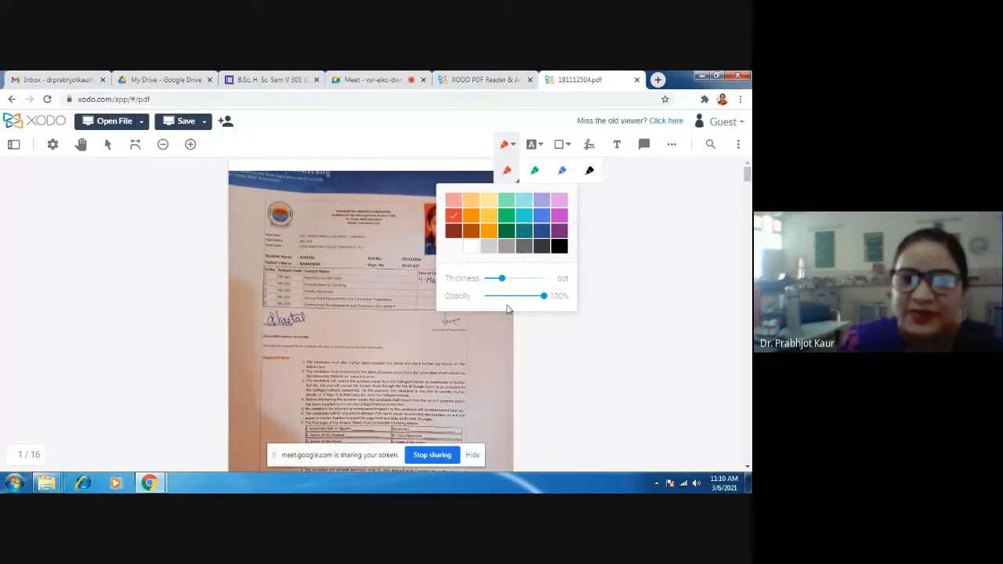
{"action": "left_click", "coordinate": [594, 381]}
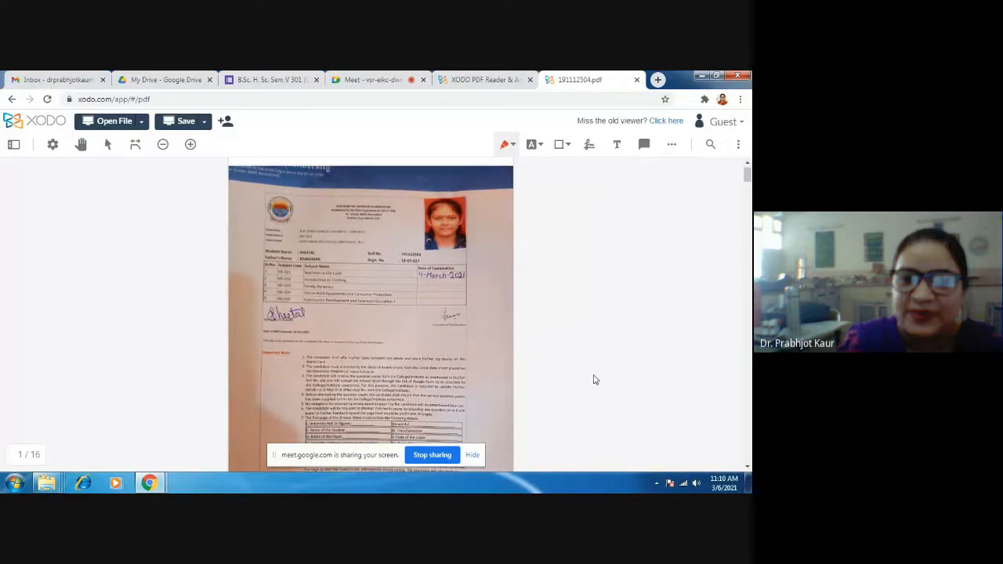
- Draw a red tick mark on the formula feeding answer on page 2 and another on its continuation on page 3
{"action": "scroll", "coordinate": [594, 380], "scroll_direction": "down", "scroll_amount": 1}
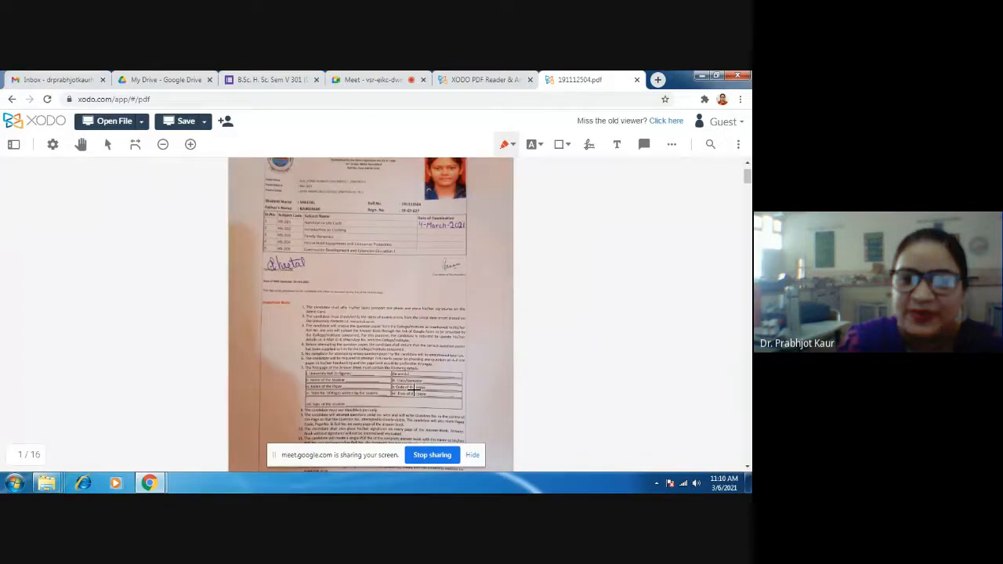
{"action": "scroll", "coordinate": [415, 390], "scroll_direction": "down", "scroll_amount": 1}
{"action": "scroll", "coordinate": [419, 385], "scroll_direction": "down", "scroll_amount": 3}
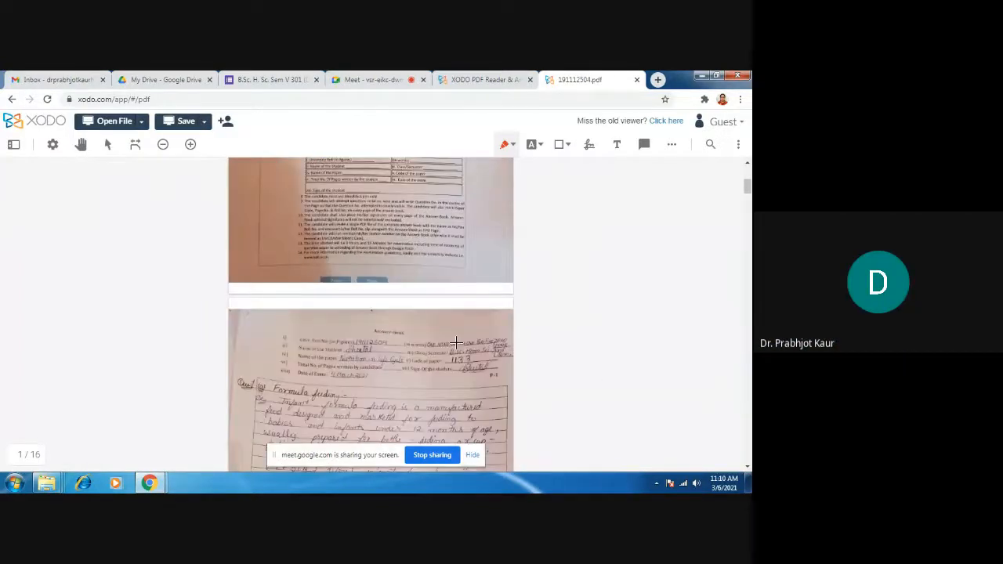
{"action": "scroll", "coordinate": [439, 342], "scroll_direction": "down", "scroll_amount": 4}
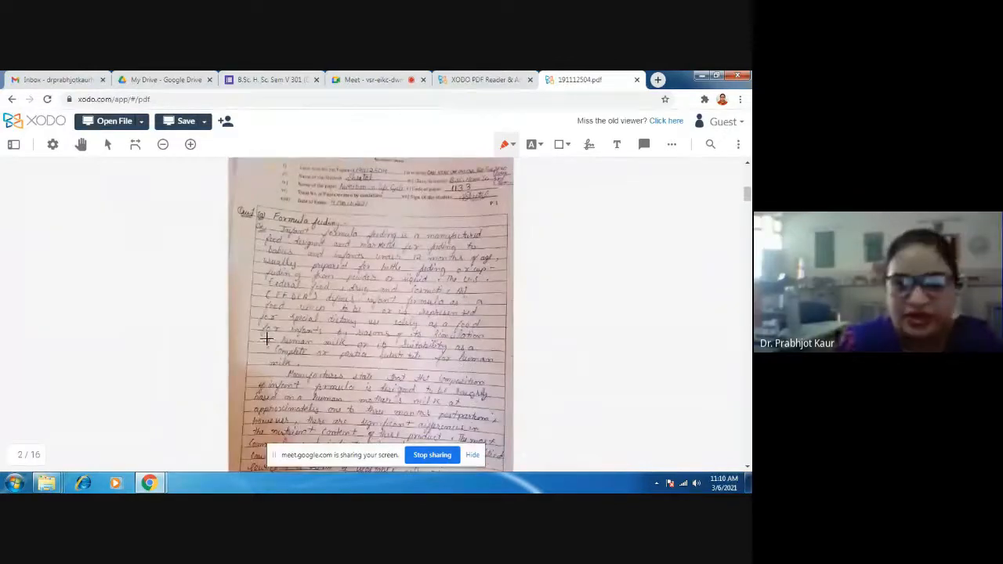
{"action": "scroll", "coordinate": [355, 318], "scroll_direction": "down", "scroll_amount": 1}
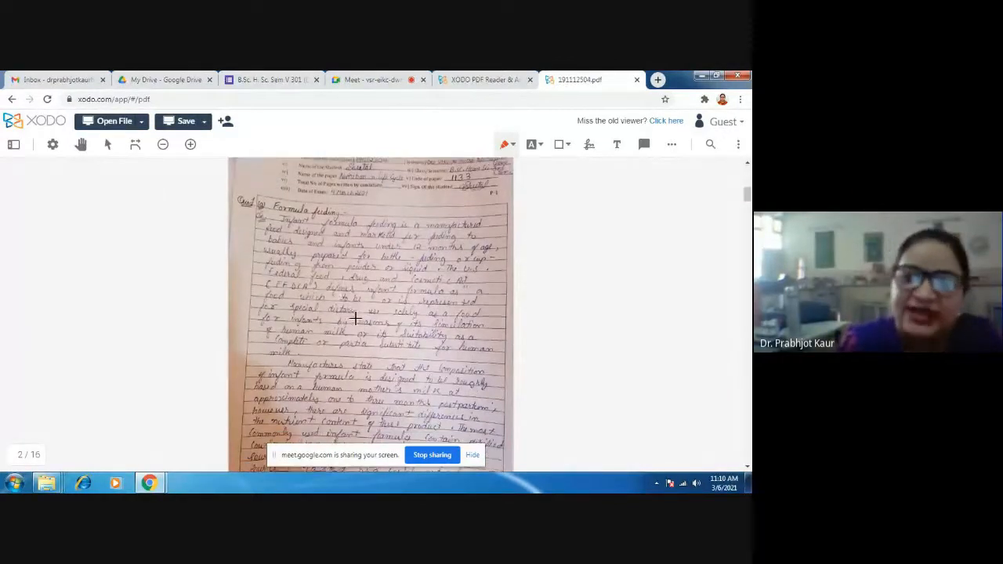
{"action": "scroll", "coordinate": [355, 319], "scroll_direction": "down", "scroll_amount": 1}
{"action": "scroll", "coordinate": [355, 318], "scroll_direction": "down", "scroll_amount": 1}
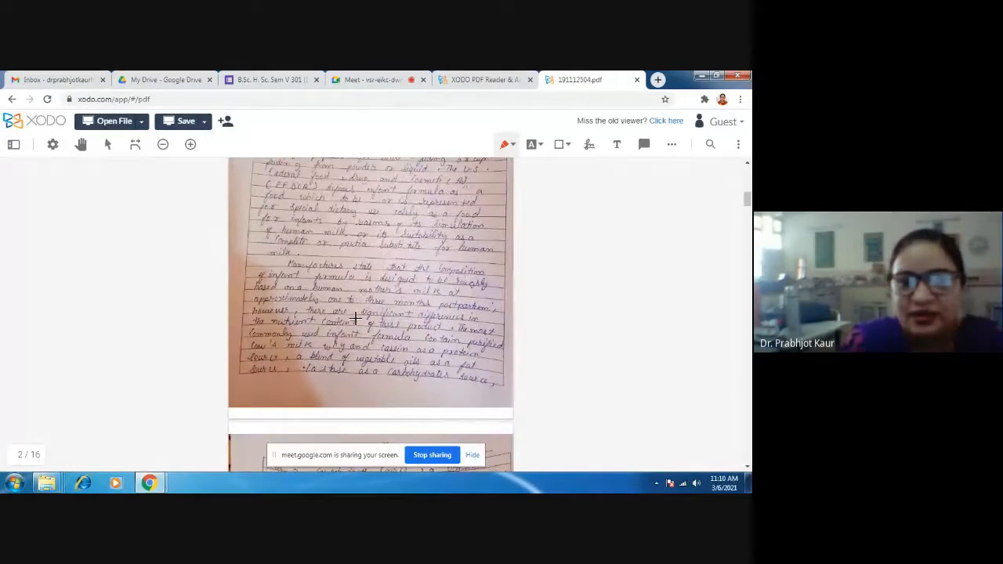
{"action": "scroll", "coordinate": [355, 318], "scroll_direction": "up", "scroll_amount": 1}
{"action": "scroll", "coordinate": [355, 319], "scroll_direction": "down", "scroll_amount": 10}
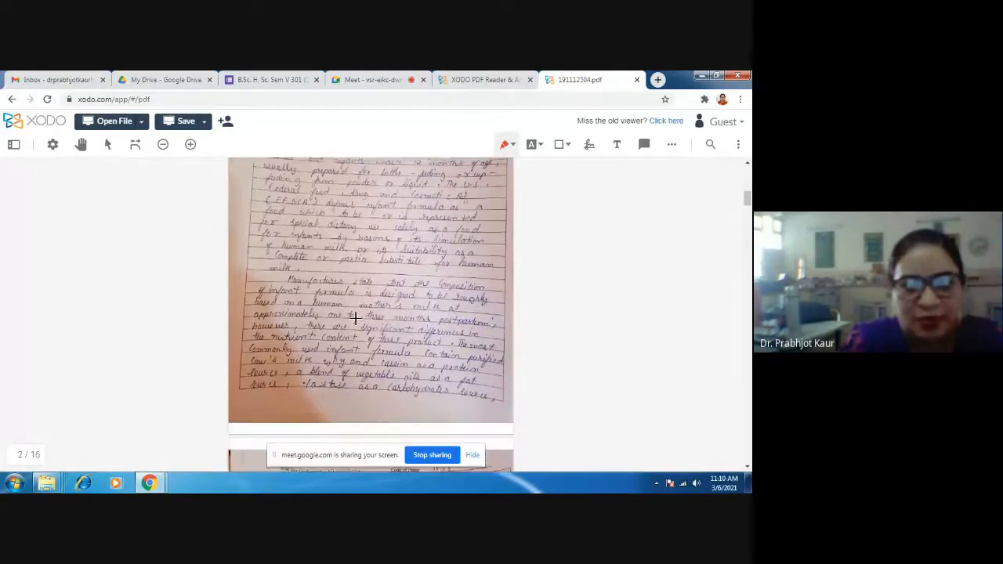
{"action": "scroll", "coordinate": [355, 318], "scroll_direction": "up", "scroll_amount": 7}
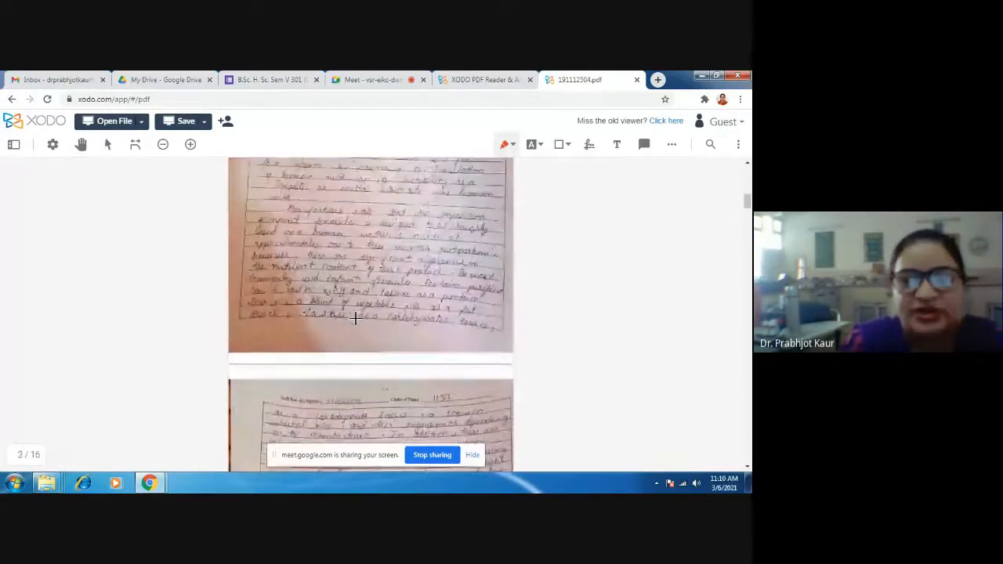
{"action": "scroll", "coordinate": [355, 318], "scroll_direction": "down", "scroll_amount": 5}
{"action": "scroll", "coordinate": [349, 305], "scroll_direction": "down", "scroll_amount": 3}
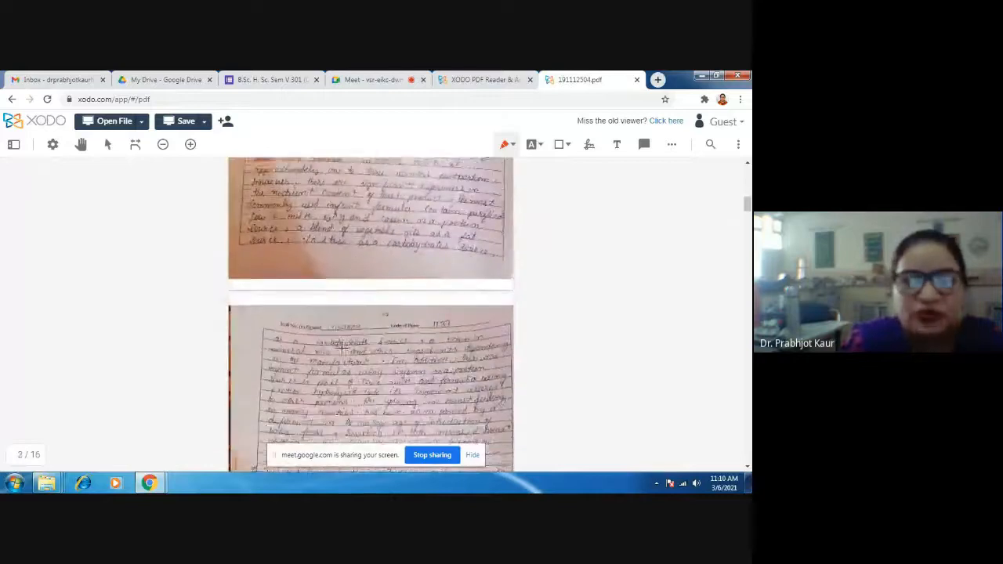
{"action": "scroll", "coordinate": [329, 278], "scroll_direction": "up", "scroll_amount": 5}
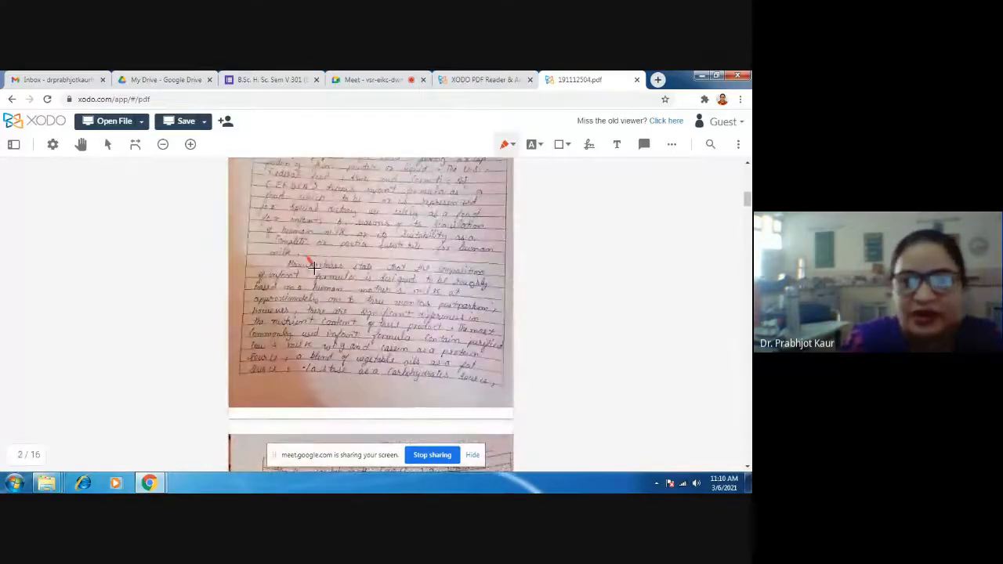
{"action": "mouse_move", "coordinate": [290, 227]}
{"action": "left_mouse_down"}
{"action": "mouse_move", "coordinate": [304, 244]}
{"action": "mouse_move", "coordinate": [379, 209]}
{"action": "left_mouse_up"}
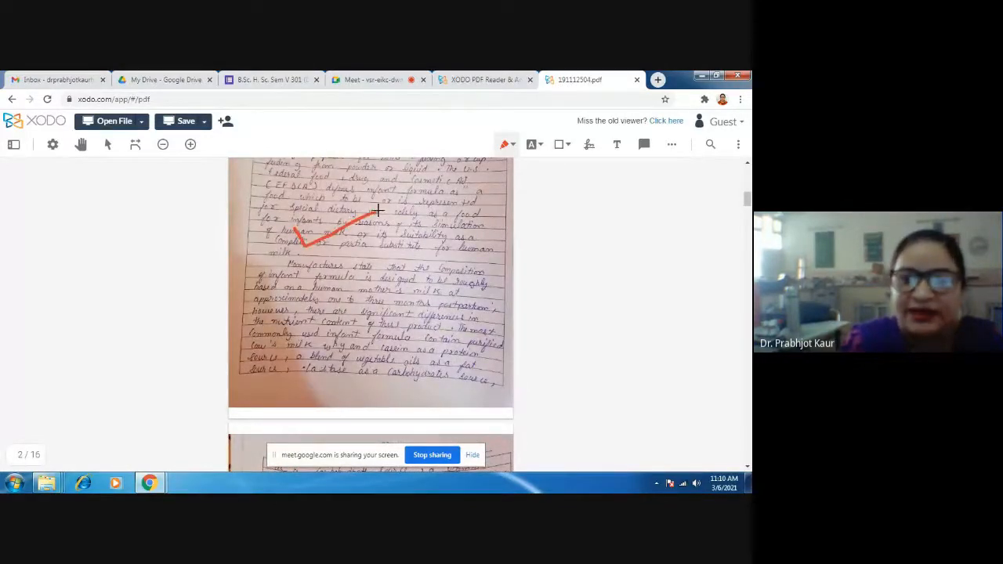
{"action": "scroll", "coordinate": [414, 327], "scroll_direction": "down", "scroll_amount": 5}
{"action": "mouse_move", "coordinate": [263, 295]}
{"action": "left_mouse_down"}
{"action": "mouse_move", "coordinate": [302, 302]}
{"action": "mouse_move", "coordinate": [337, 289]}
{"action": "left_mouse_up"}
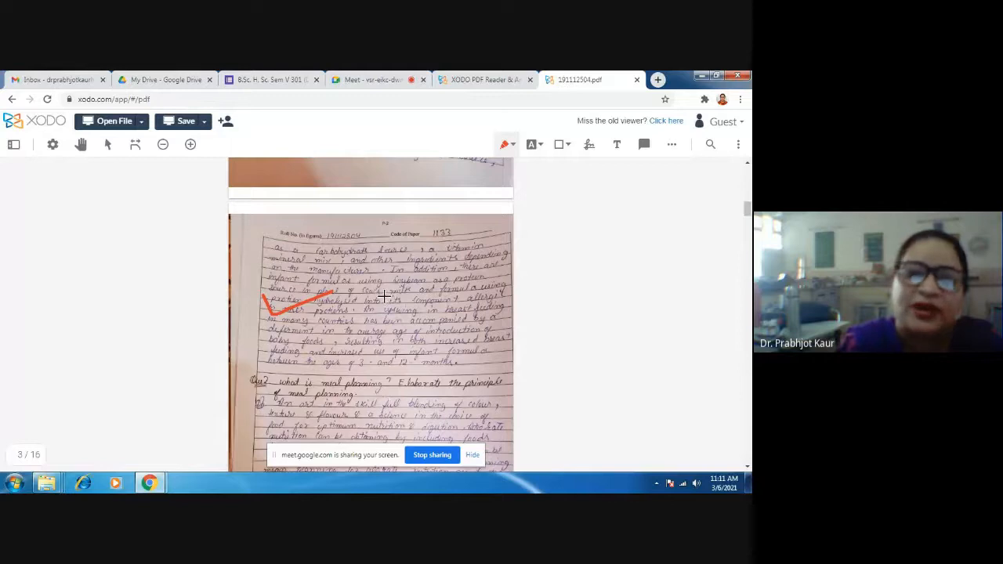
- Write the mark 2/3 in red beside the tick on page 3, circle it, and delete the circled mark
{"action": "mouse_move", "coordinate": [396, 291]}
{"action": "left_mouse_down"}
{"action": "mouse_move", "coordinate": [399, 310]}
{"action": "mouse_move", "coordinate": [412, 316]}
{"action": "left_mouse_up"}
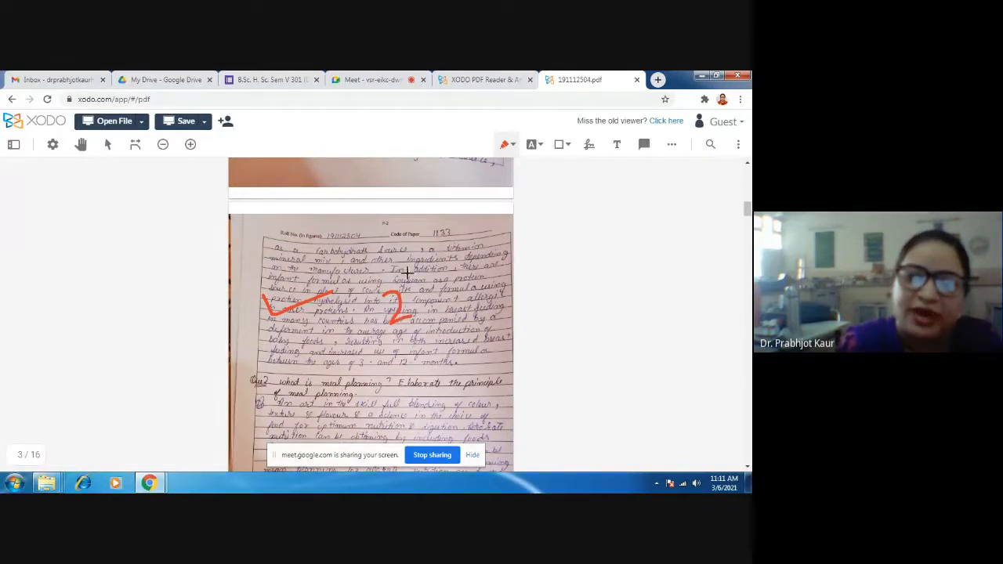
{"action": "left_click_drag", "start_coordinate": [408, 270], "coordinate": [424, 335]}
{"action": "mouse_move", "coordinate": [426, 279]}
{"action": "left_mouse_down"}
{"action": "mouse_move", "coordinate": [441, 283]}
{"action": "mouse_move", "coordinate": [433, 301]}
{"action": "mouse_move", "coordinate": [456, 312]}
{"action": "mouse_move", "coordinate": [429, 318]}
{"action": "left_mouse_up"}
{"action": "mouse_move", "coordinate": [451, 265]}
{"action": "left_mouse_down"}
{"action": "mouse_move", "coordinate": [409, 248]}
{"action": "mouse_move", "coordinate": [381, 350]}
{"action": "mouse_move", "coordinate": [485, 329]}
{"action": "mouse_move", "coordinate": [447, 253]}
{"action": "left_mouse_up"}
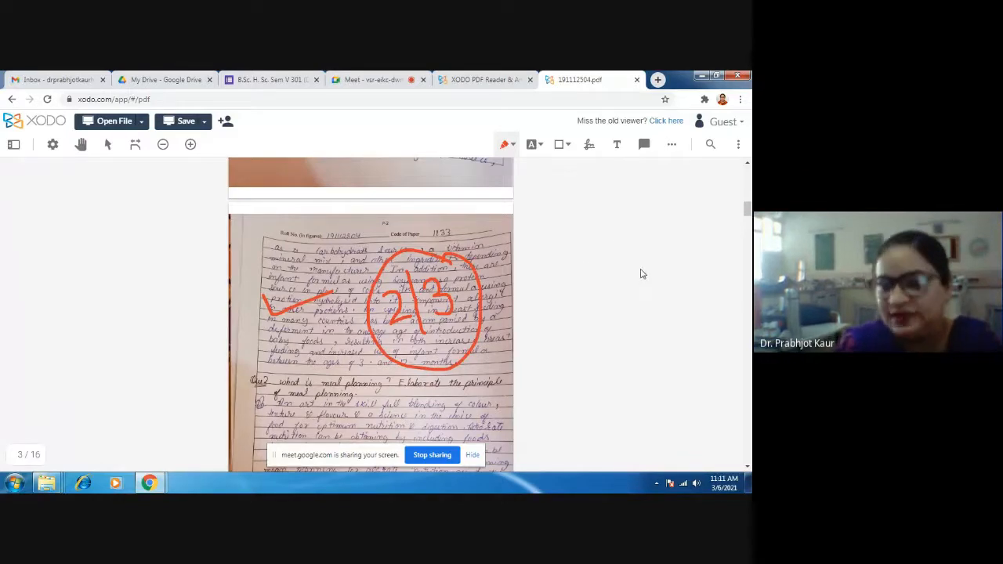
{"action": "left_click", "coordinate": [444, 261]}
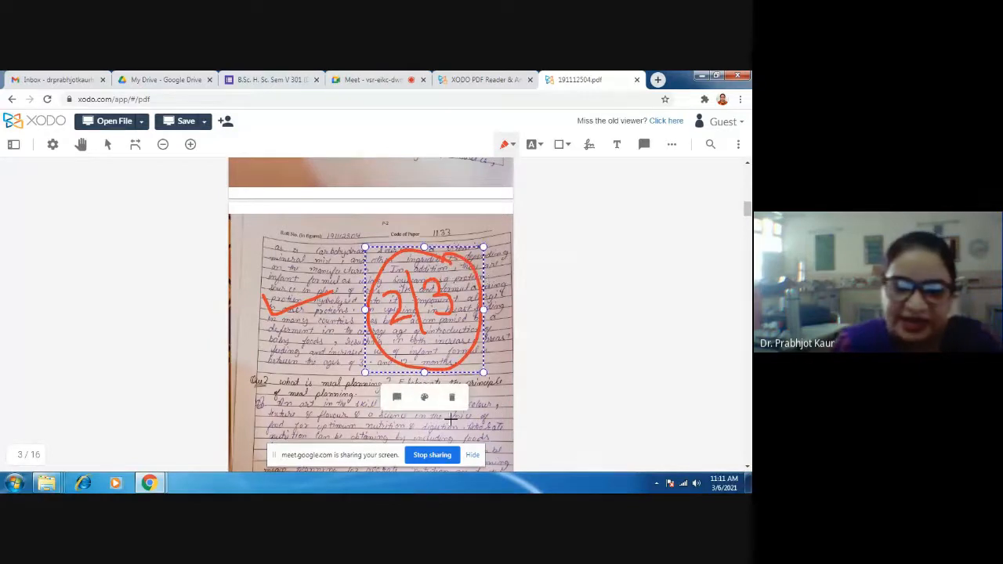
{"action": "left_click", "coordinate": [452, 397]}
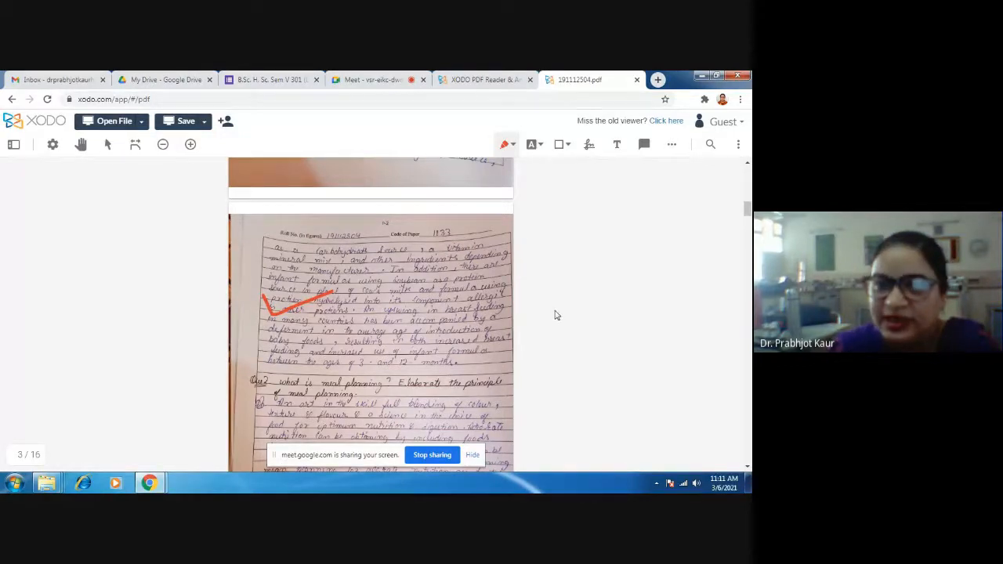
- Check the red freehand pen's settings and draw red ticks on the meal planning answer on pages 3, 4 and 5
{"action": "scroll", "coordinate": [510, 335], "scroll_direction": "up", "scroll_amount": 2}
{"action": "left_click", "coordinate": [508, 145]}
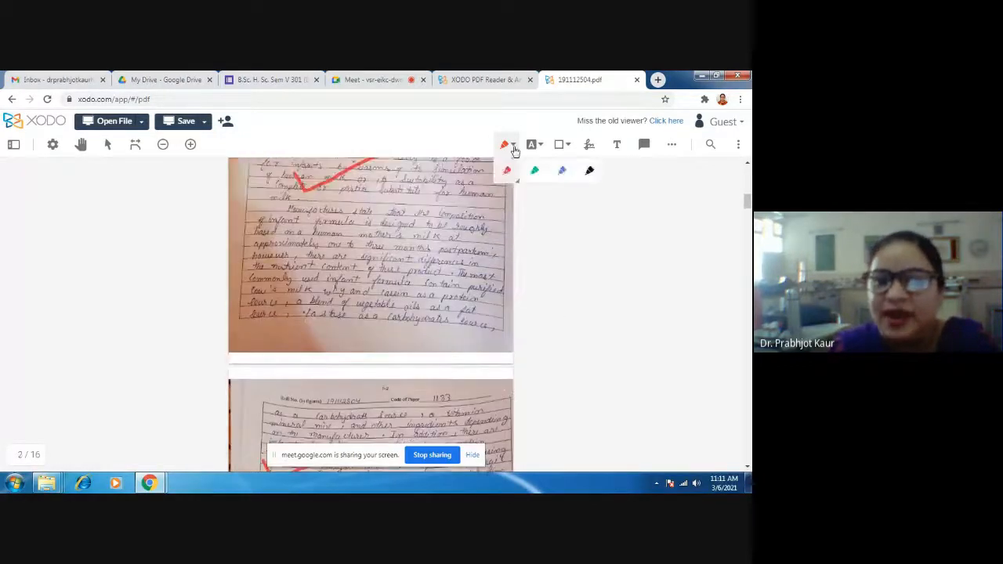
{"action": "left_click", "coordinate": [508, 172]}
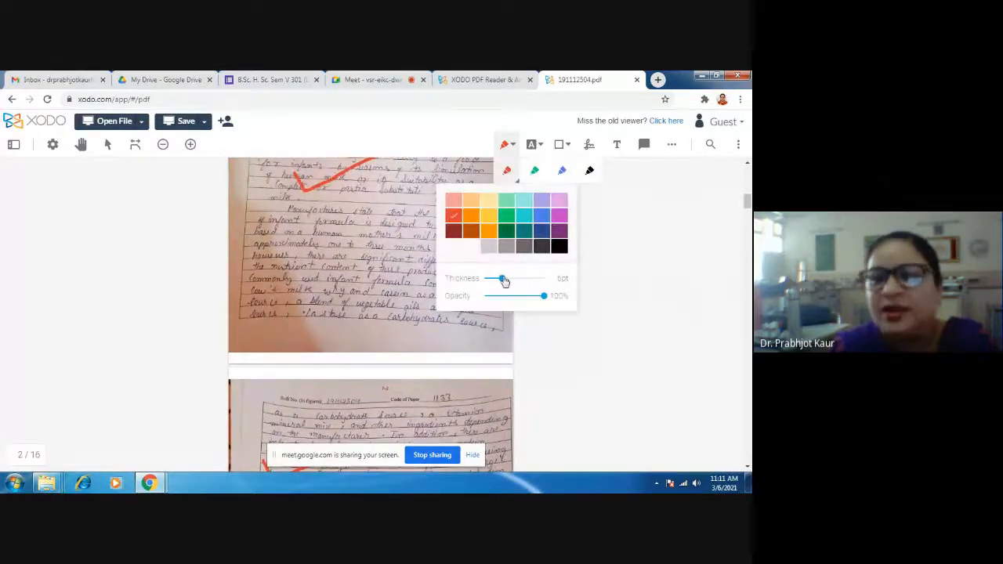
{"action": "scroll", "coordinate": [595, 342], "scroll_direction": "down", "scroll_amount": 1}
{"action": "scroll", "coordinate": [588, 341], "scroll_direction": "down", "scroll_amount": 5}
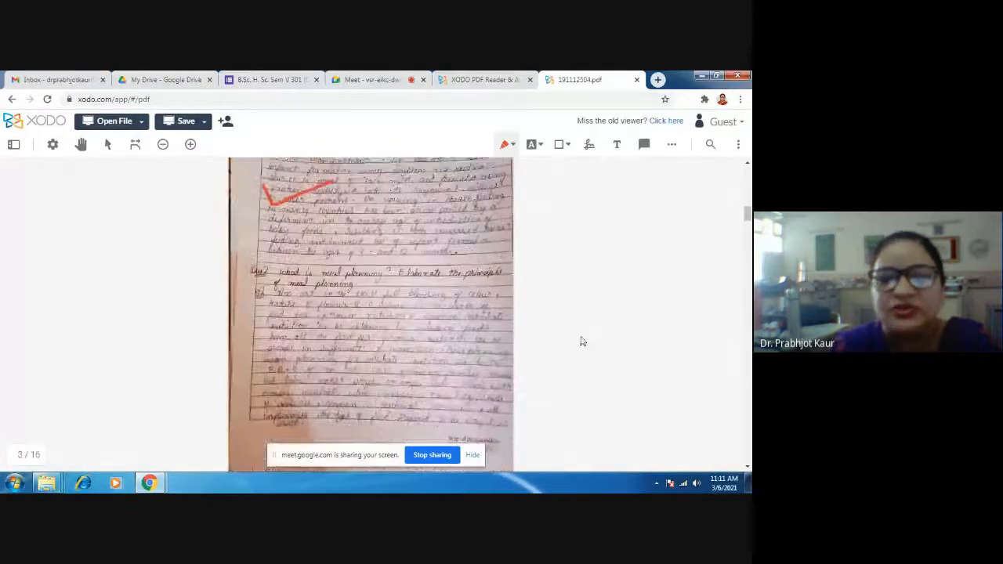
{"action": "mouse_move", "coordinate": [278, 256]}
{"action": "left_mouse_down"}
{"action": "mouse_move", "coordinate": [287, 270]}
{"action": "mouse_move", "coordinate": [348, 248]}
{"action": "left_mouse_up"}
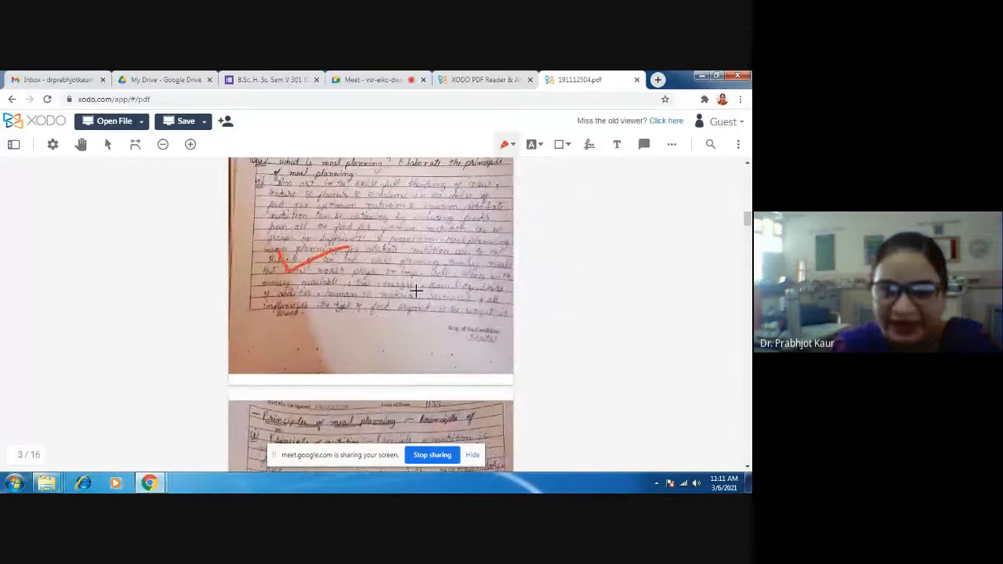
{"action": "scroll", "coordinate": [348, 248], "scroll_direction": "down", "scroll_amount": 5}
{"action": "mouse_move", "coordinate": [290, 258]}
{"action": "left_mouse_down"}
{"action": "mouse_move", "coordinate": [310, 265]}
{"action": "mouse_move", "coordinate": [363, 245]}
{"action": "left_mouse_up"}
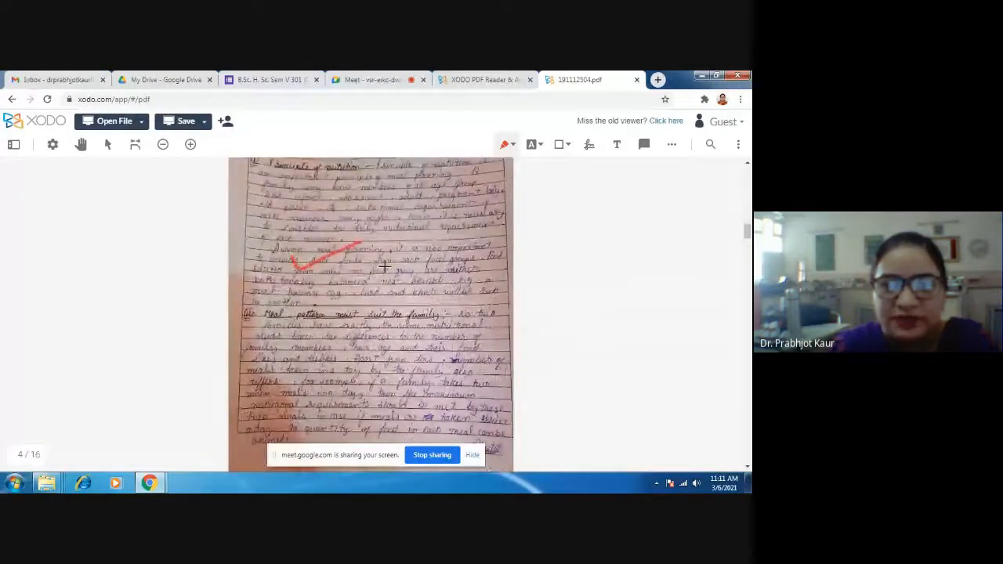
{"action": "scroll", "coordinate": [384, 266], "scroll_direction": "down", "scroll_amount": 5}
{"action": "left_click_drag", "start_coordinate": [276, 315], "coordinate": [350, 303]}
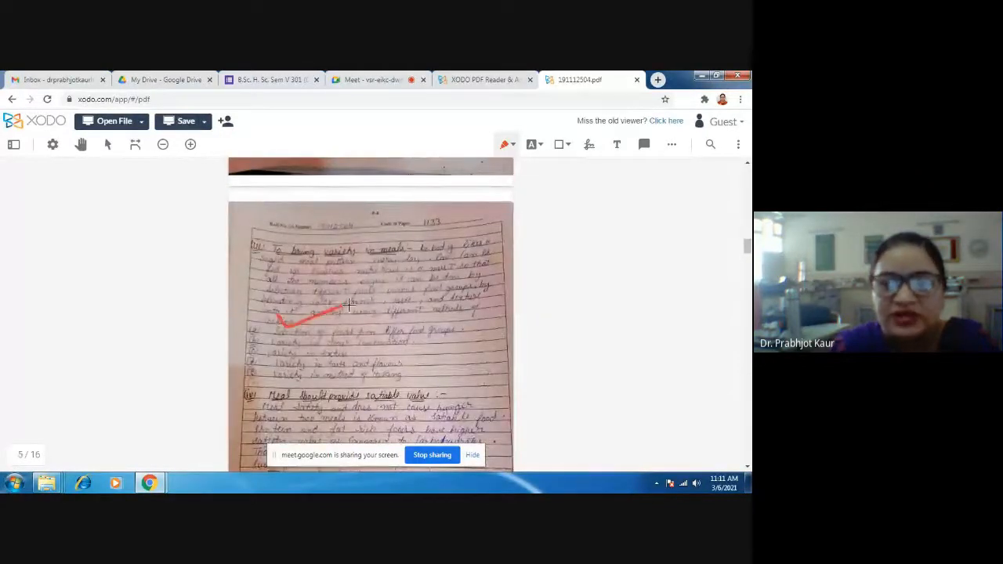
- Draw a red cross on the satiable value point on page 5 and a red tick on page 6
{"action": "scroll", "coordinate": [353, 306], "scroll_direction": "down", "scroll_amount": 3}
{"action": "mouse_move", "coordinate": [379, 342]}
{"action": "left_mouse_down"}
{"action": "mouse_move", "coordinate": [404, 347]}
{"action": "mouse_move", "coordinate": [381, 368]}
{"action": "left_mouse_up"}
{"action": "scroll", "coordinate": [376, 314], "scroll_direction": "down", "scroll_amount": 8}
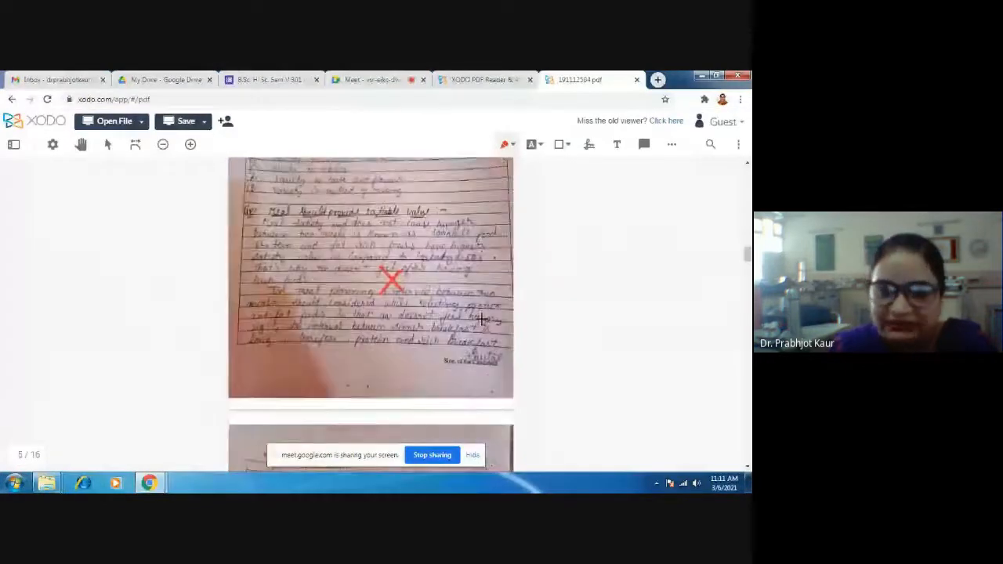
{"action": "left_click_drag", "start_coordinate": [261, 335], "coordinate": [345, 304]}
{"action": "scroll", "coordinate": [347, 309], "scroll_direction": "down", "scroll_amount": 5}
- Write the mark 7/5 in red below the tick on page 6 and circle it
{"action": "scroll", "coordinate": [347, 314], "scroll_direction": "up", "scroll_amount": 3}
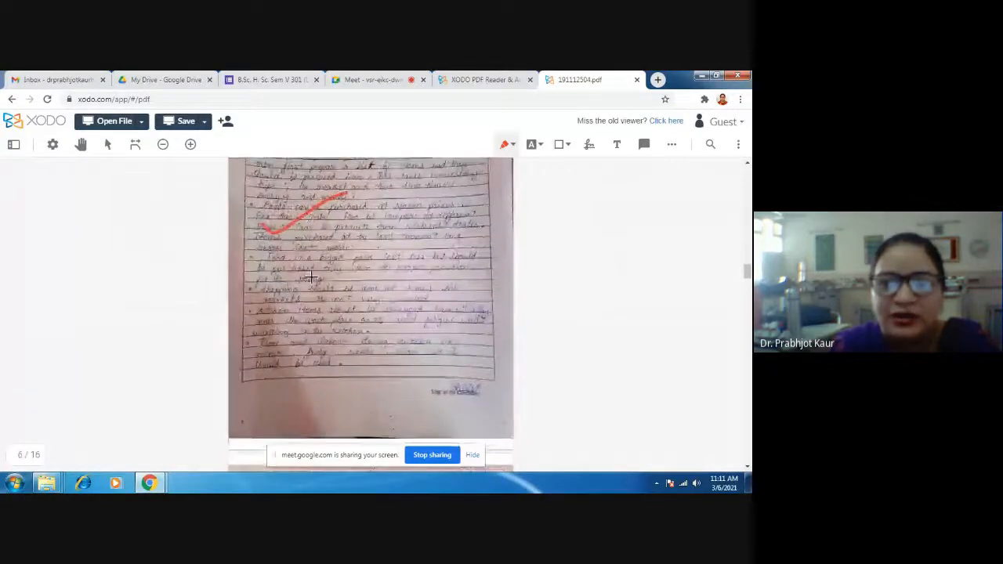
{"action": "left_click_drag", "start_coordinate": [367, 252], "coordinate": [367, 284]}
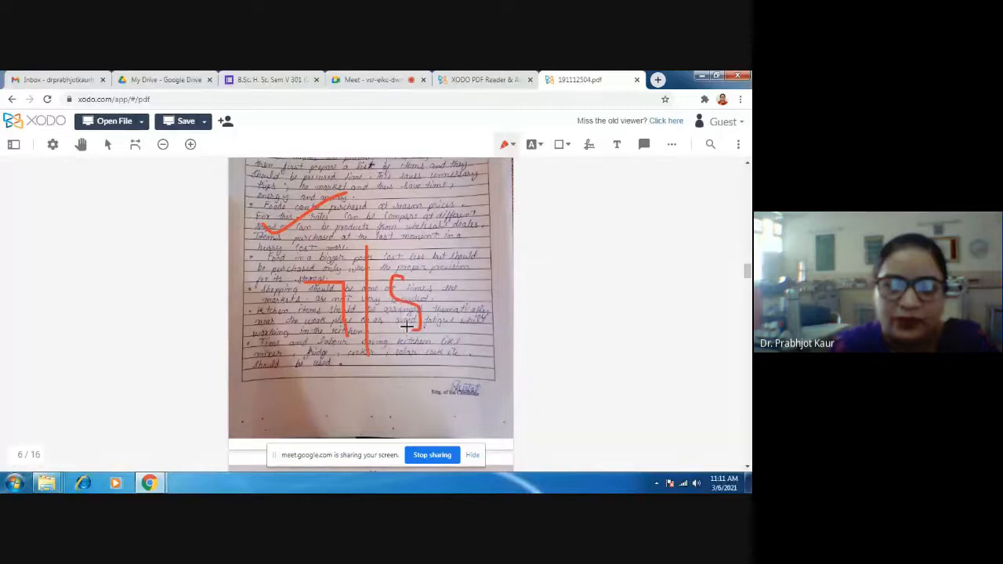
{"action": "mouse_move", "coordinate": [431, 239]}
{"action": "left_mouse_down"}
{"action": "mouse_move", "coordinate": [318, 235]}
{"action": "mouse_move", "coordinate": [434, 382]}
{"action": "mouse_move", "coordinate": [436, 259]}
{"action": "left_mouse_up"}
- Draw a red tick on the infant feeding answer on page 9 and another on the food groups table on page 10
{"action": "scroll", "coordinate": [434, 400], "scroll_direction": "down", "scroll_amount": 4}
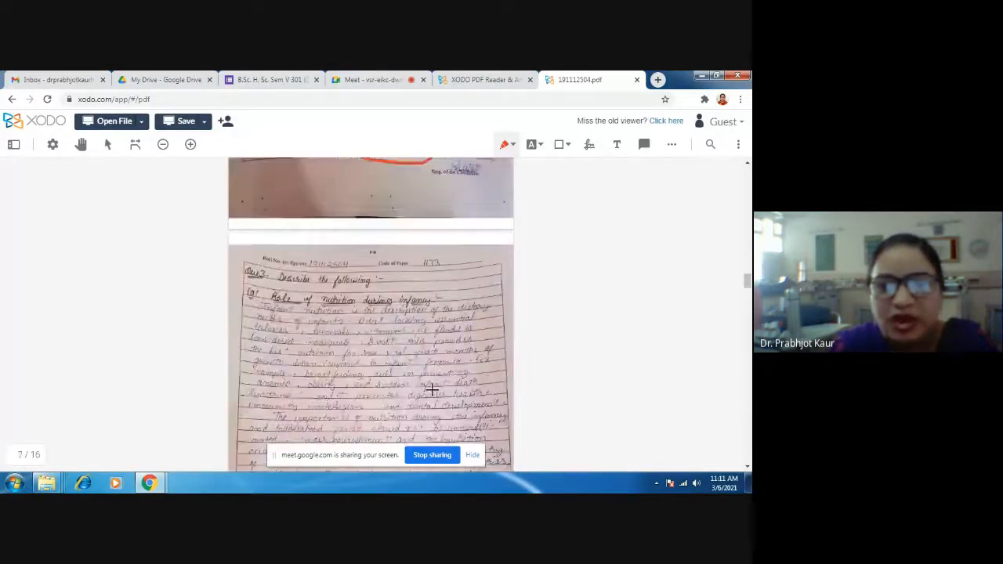
{"action": "scroll", "coordinate": [365, 306], "scroll_direction": "down", "scroll_amount": 5}
{"action": "mouse_move", "coordinate": [333, 352]}
{"action": "left_mouse_down"}
{"action": "mouse_move", "coordinate": [431, 333]}
{"action": "mouse_move", "coordinate": [374, 373]}
{"action": "mouse_move", "coordinate": [435, 344]}
{"action": "left_mouse_up"}
{"action": "scroll", "coordinate": [376, 363], "scroll_direction": "down", "scroll_amount": 5}
{"action": "scroll", "coordinate": [416, 374], "scroll_direction": "down", "scroll_amount": 4}
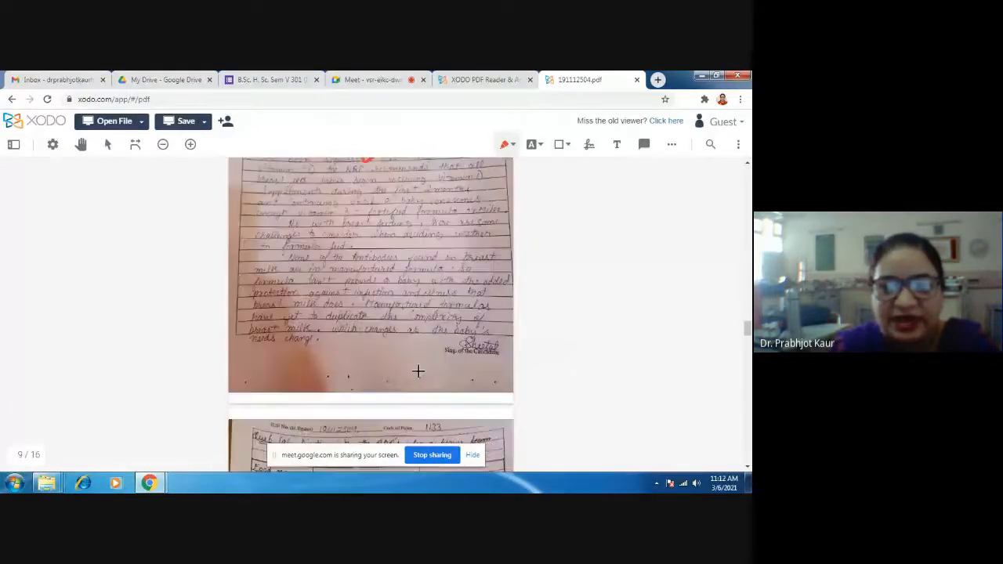
{"action": "scroll", "coordinate": [321, 392], "scroll_direction": "down", "scroll_amount": 2}
{"action": "scroll", "coordinate": [323, 389], "scroll_direction": "down", "scroll_amount": 2}
{"action": "left_click_drag", "start_coordinate": [287, 321], "coordinate": [371, 302]}
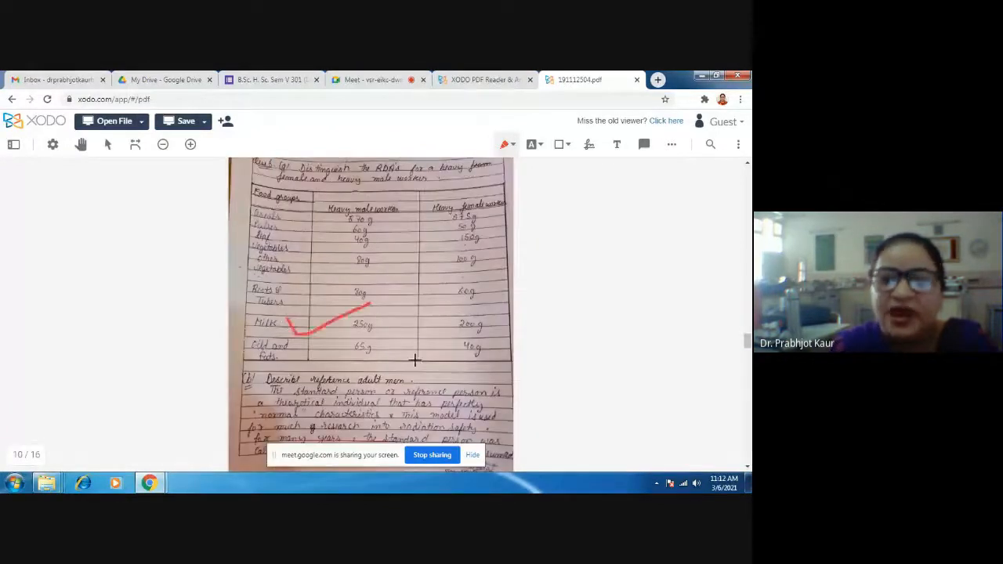
- Draw red ticks on the reference adult man answer on page 11 and on the answer that follows it
{"action": "scroll", "coordinate": [417, 358], "scroll_direction": "down", "scroll_amount": 5}
{"action": "left_click_drag", "start_coordinate": [309, 320], "coordinate": [390, 297]}
{"action": "scroll", "coordinate": [419, 349], "scroll_direction": "down", "scroll_amount": 4}
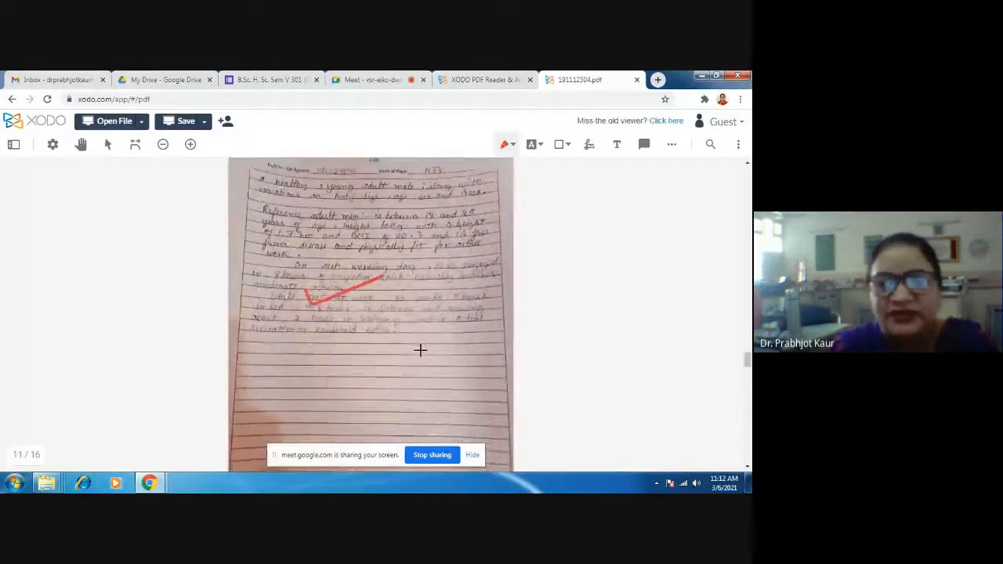
{"action": "scroll", "coordinate": [330, 332], "scroll_direction": "down", "scroll_amount": 2}
{"action": "left_click_drag", "start_coordinate": [329, 332], "coordinate": [412, 306]}
- Draw a handwritten signature with the black Signature tool and place it in the blank area below the answers on page 16
{"action": "scroll", "coordinate": [420, 332], "scroll_direction": "down", "scroll_amount": 5}
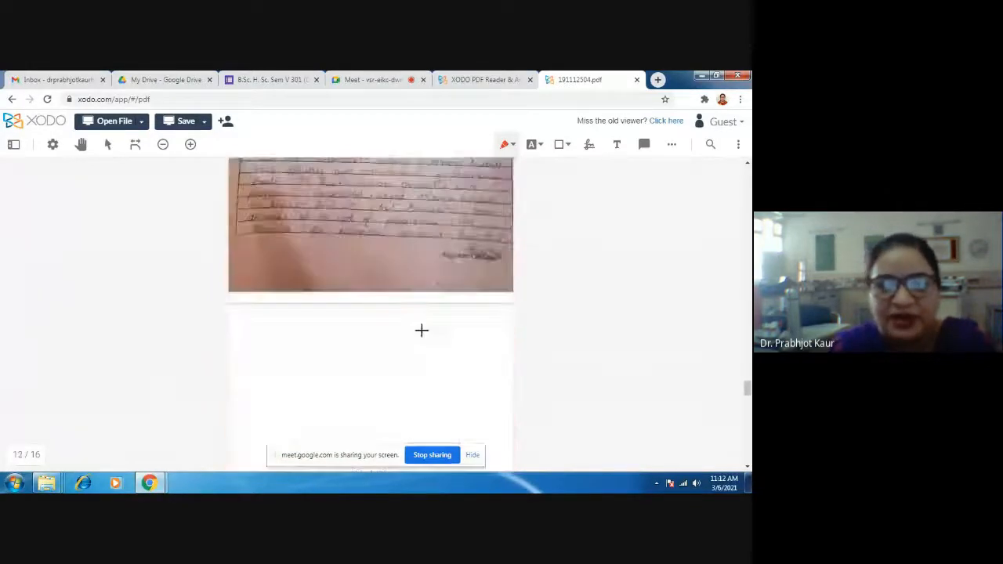
{"action": "scroll", "coordinate": [416, 333], "scroll_direction": "down", "scroll_amount": 8}
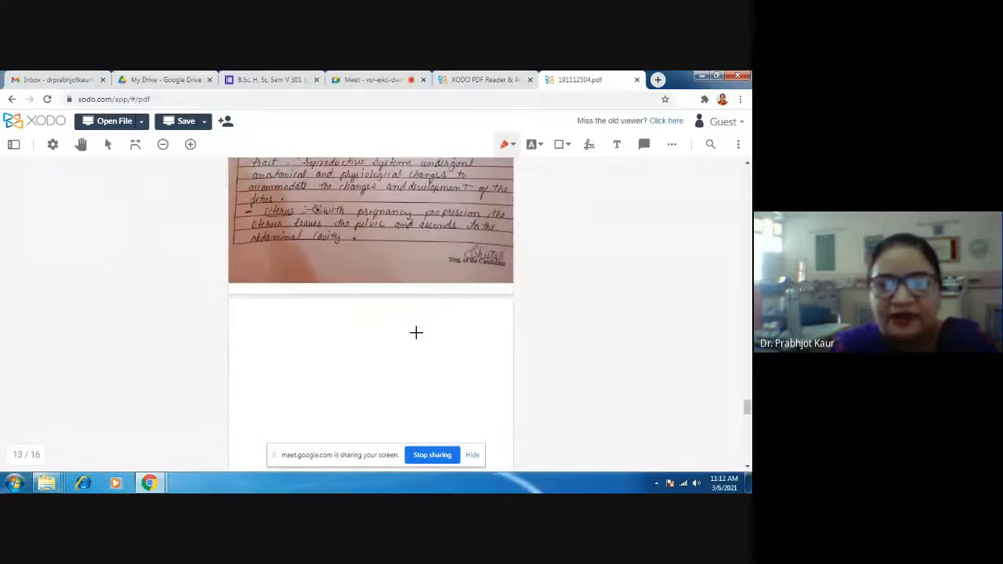
{"action": "scroll", "coordinate": [416, 333], "scroll_direction": "down", "scroll_amount": 4}
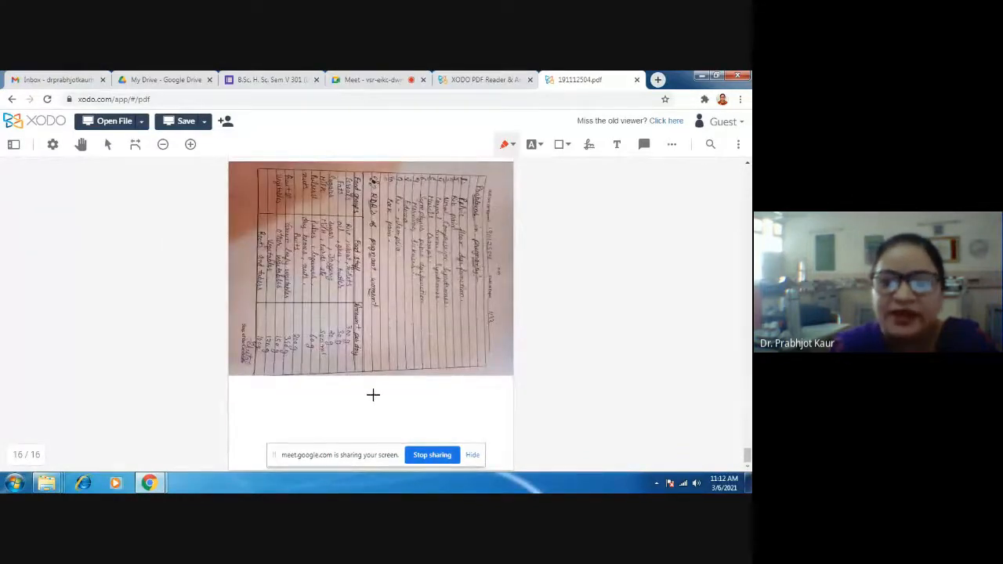
{"action": "left_click", "coordinate": [590, 149]}
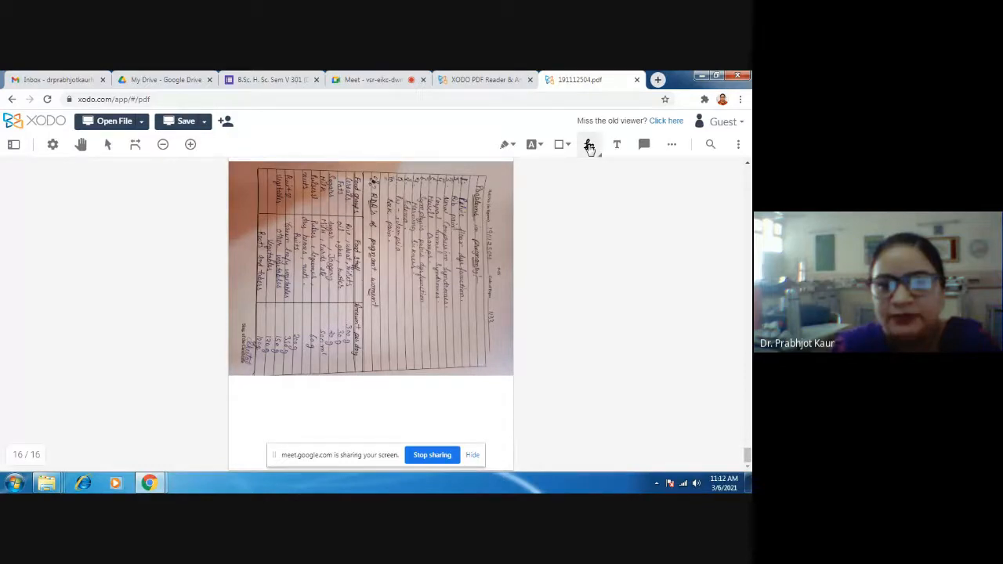
{"action": "left_click", "coordinate": [589, 148]}
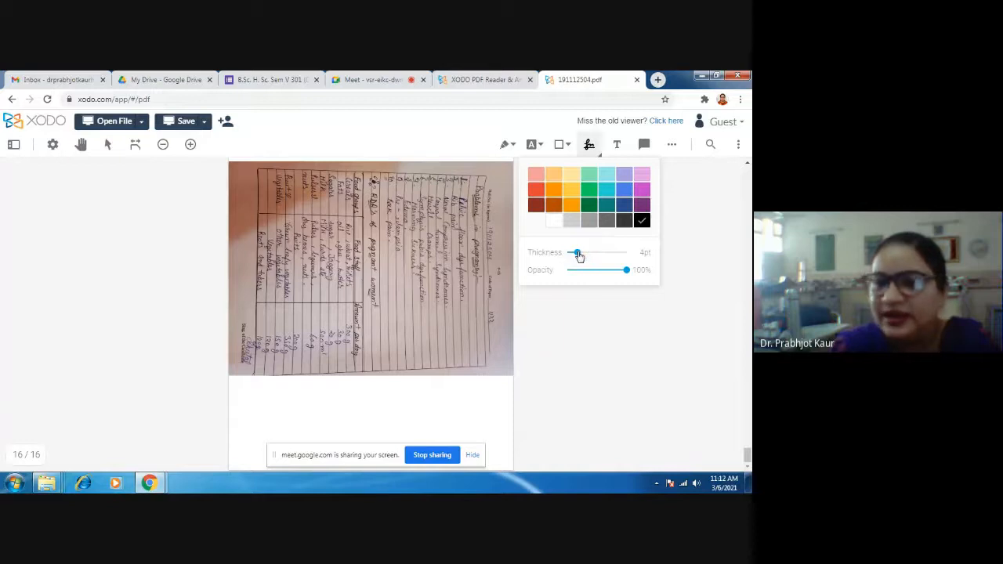
{"action": "left_click", "coordinate": [581, 335]}
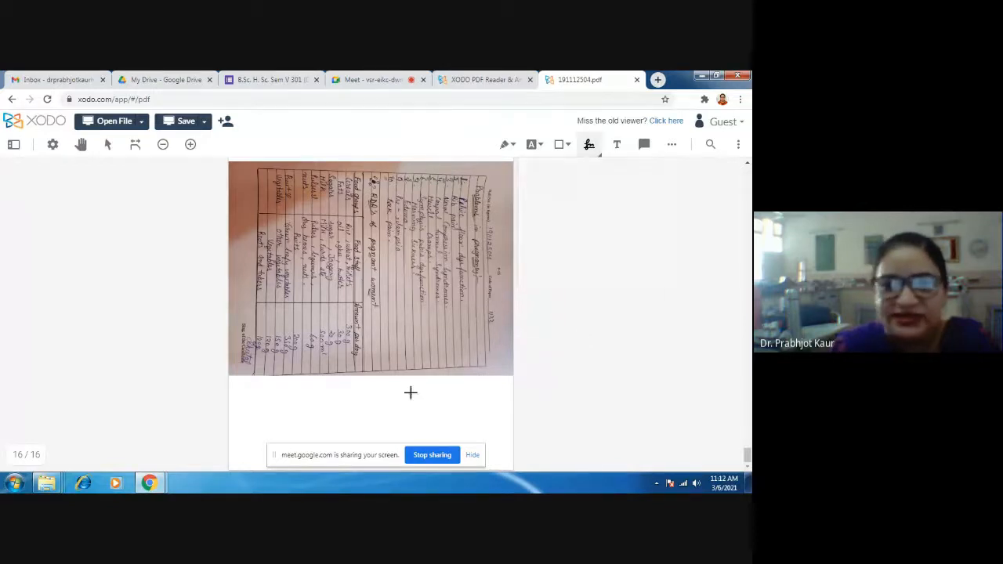
{"action": "left_click", "coordinate": [277, 401]}
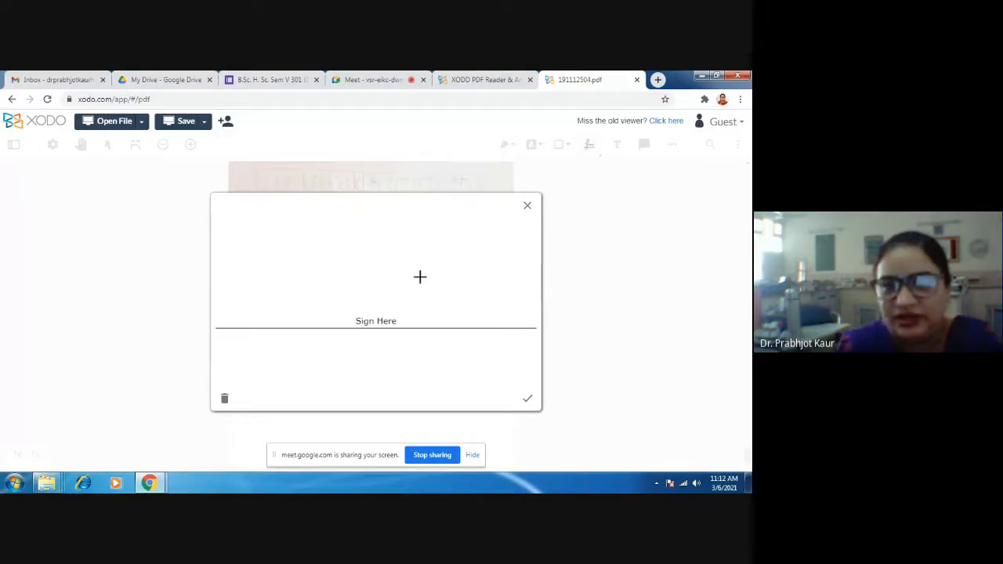
{"action": "mouse_move", "coordinate": [293, 256]}
{"action": "left_mouse_down"}
{"action": "mouse_move", "coordinate": [306, 303]}
{"action": "mouse_move", "coordinate": [342, 248]}
{"action": "mouse_move", "coordinate": [286, 278]}
{"action": "mouse_move", "coordinate": [310, 296]}
{"action": "mouse_move", "coordinate": [408, 247]}
{"action": "mouse_move", "coordinate": [491, 252]}
{"action": "left_mouse_up"}
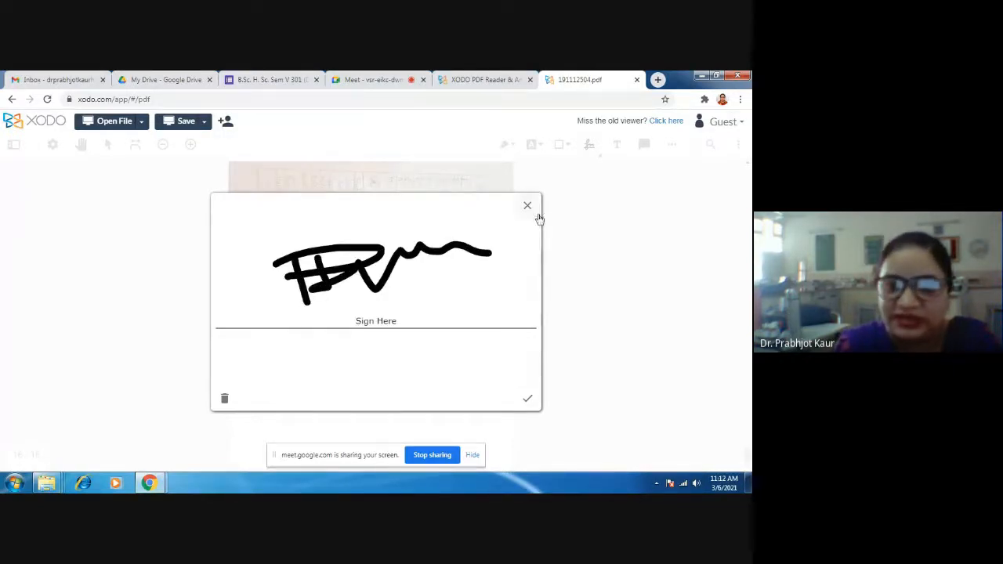
{"action": "left_click", "coordinate": [529, 400]}
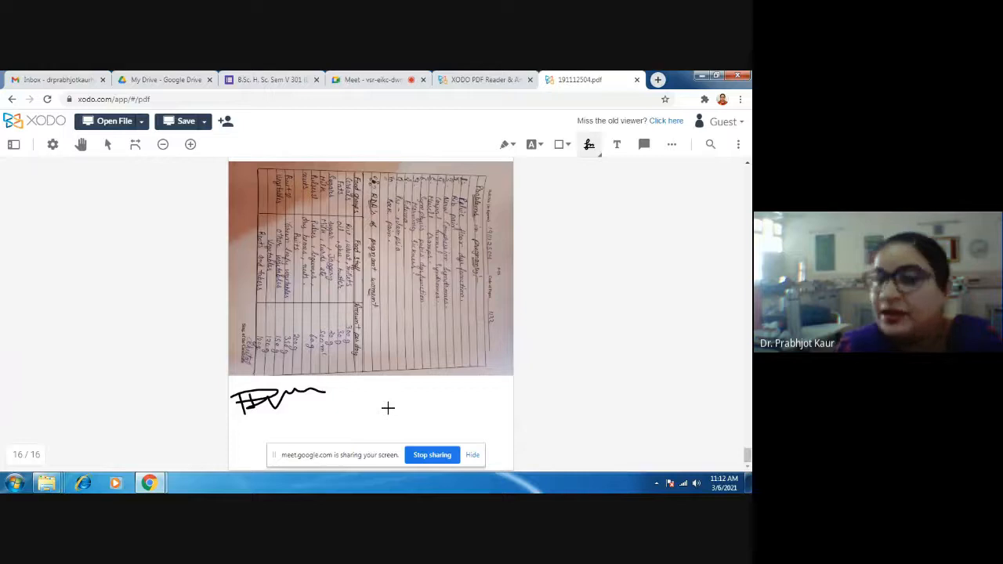
- Try out the text markup tool with the cyan highlight and the red underline styles
{"action": "left_click", "coordinate": [541, 145]}
{"action": "left_click", "coordinate": [562, 173]}
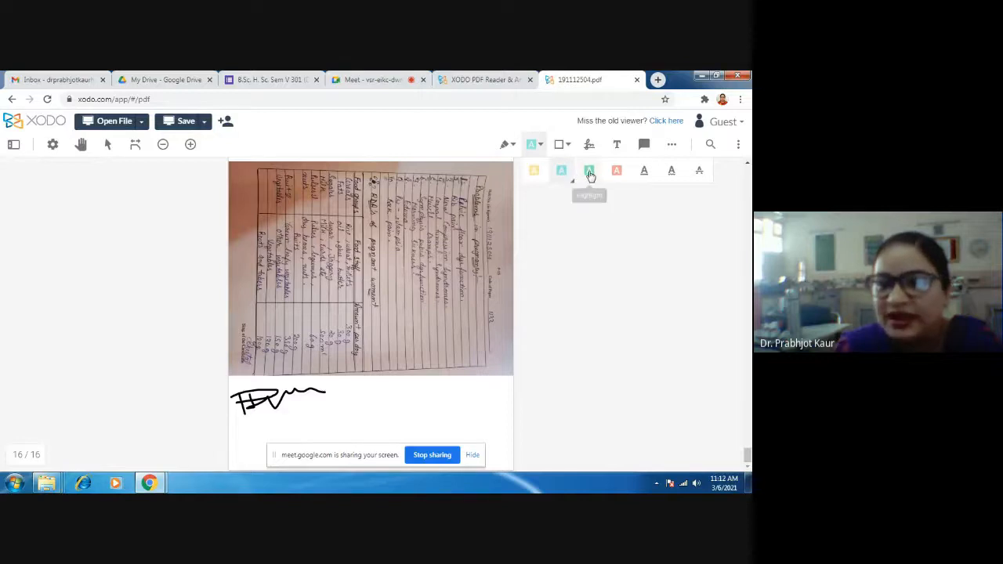
{"action": "left_click", "coordinate": [644, 173]}
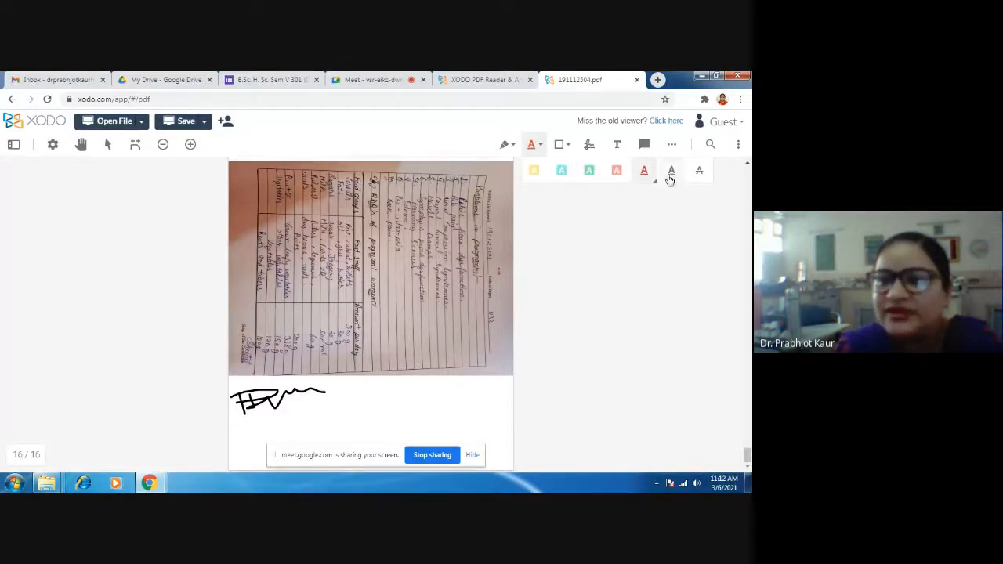
{"action": "left_click", "coordinate": [582, 244]}
- Draw a multi-point cloud shape across the answers on page 16, starting beside the signature
{"action": "left_click", "coordinate": [568, 147]}
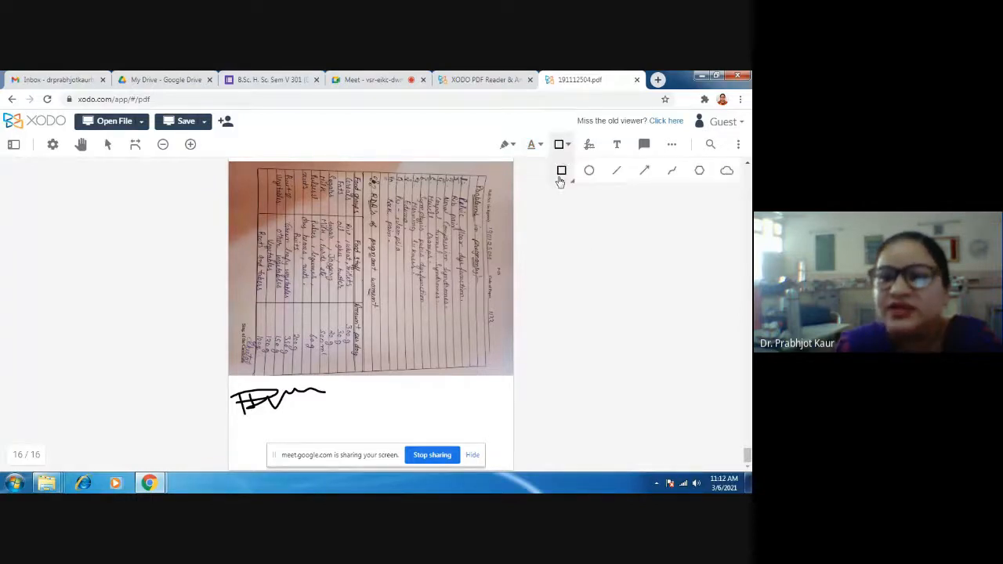
{"action": "left_click", "coordinate": [727, 170]}
{"action": "mouse_move", "coordinate": [339, 390]}
{"action": "left_mouse_down"}
{"action": "mouse_move", "coordinate": [406, 381]}
{"action": "mouse_move", "coordinate": [448, 400]}
{"action": "mouse_move", "coordinate": [446, 363]}
{"action": "mouse_move", "coordinate": [581, 217]}
{"action": "mouse_move", "coordinate": [531, 298]}
{"action": "mouse_move", "coordinate": [475, 303]}
{"action": "left_mouse_up"}
{"action": "left_click", "coordinate": [470, 242]}
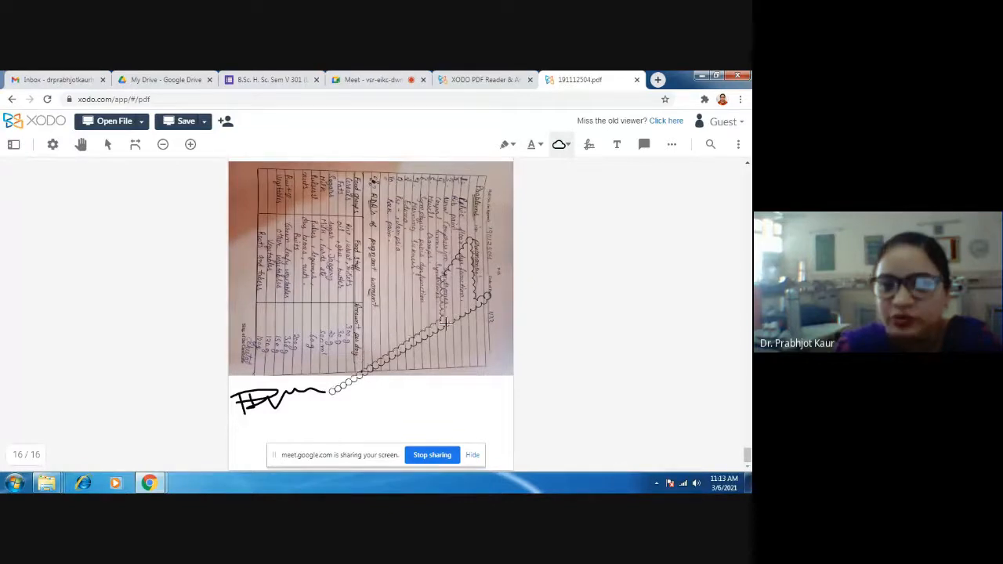
{"action": "left_click", "coordinate": [464, 379]}
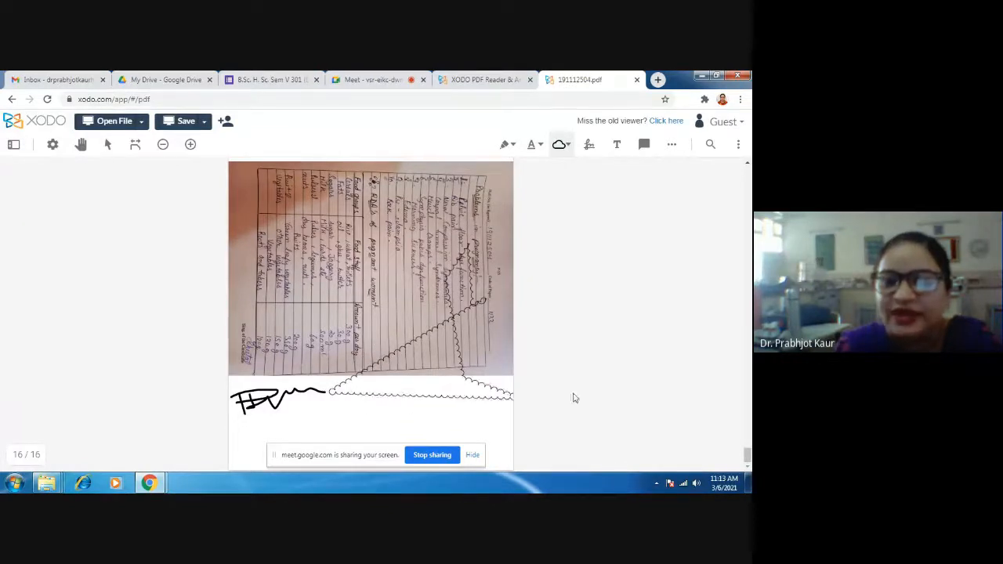
- Select the cloud shape on page 16 and delete it
{"action": "left_click", "coordinate": [561, 148]}
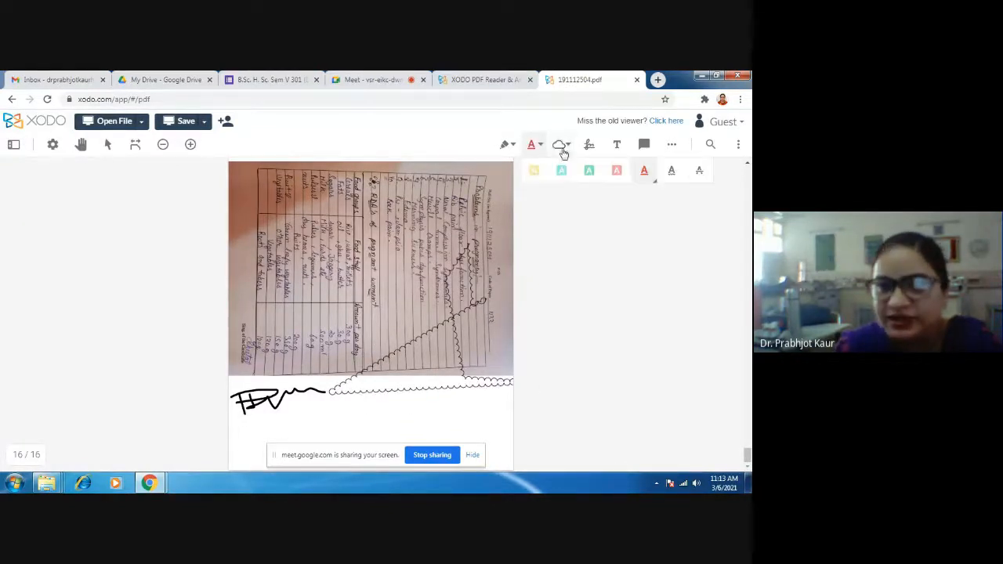
{"action": "left_click", "coordinate": [589, 146]}
{"action": "left_click", "coordinate": [507, 145]}
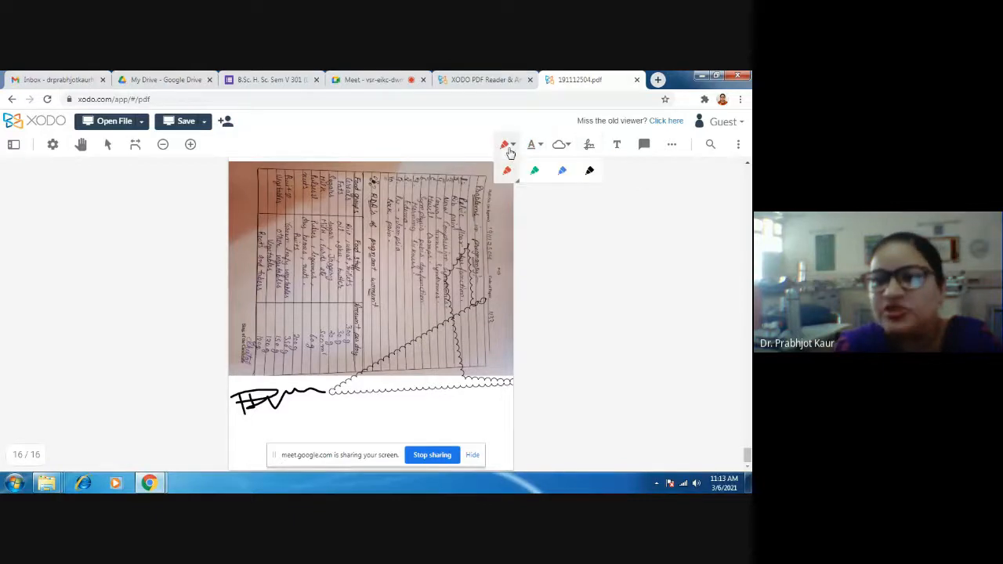
{"action": "left_click", "coordinate": [392, 363]}
{"action": "left_click", "coordinate": [425, 339]}
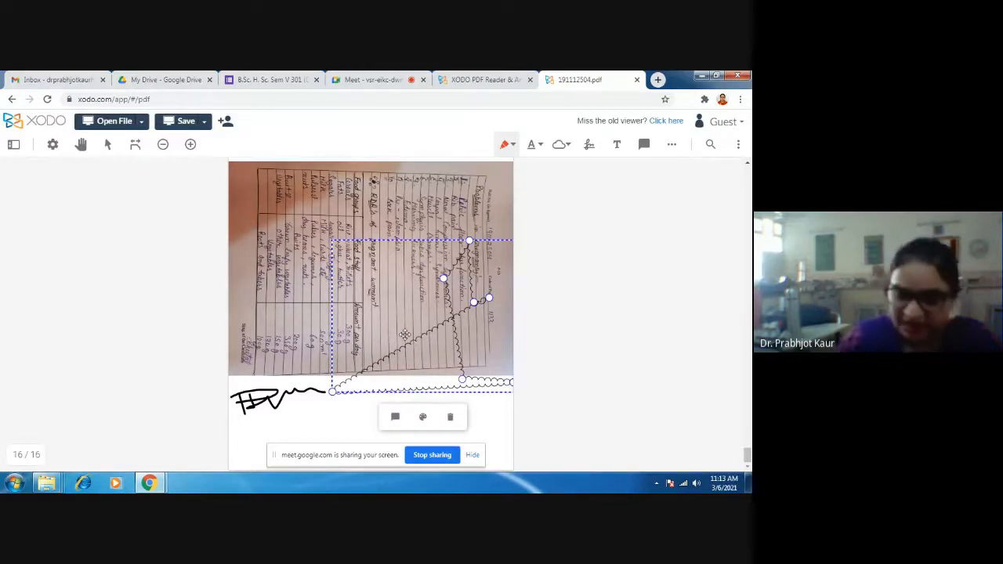
{"action": "key", "text": "Delete"}
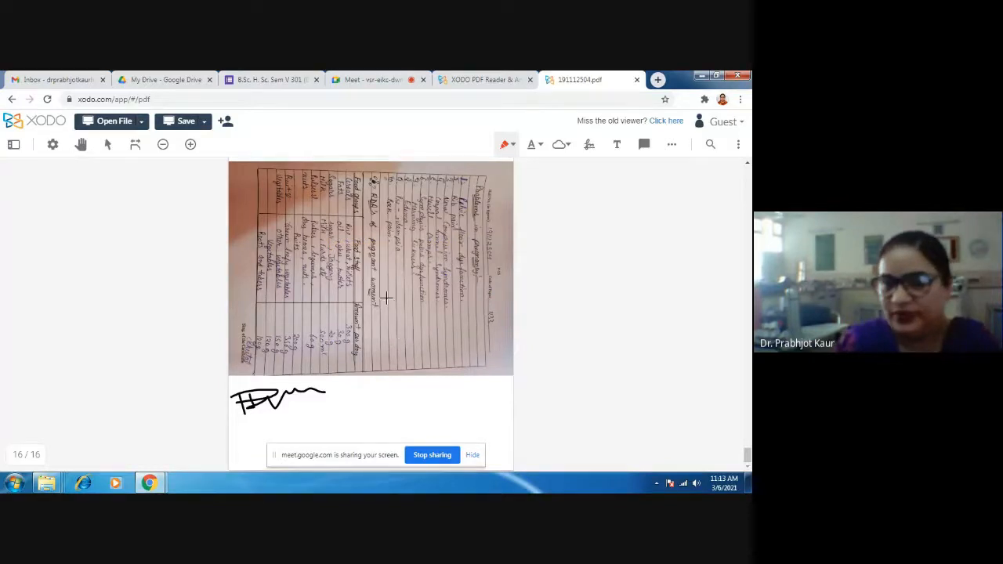
{"action": "left_click", "coordinate": [353, 359]}
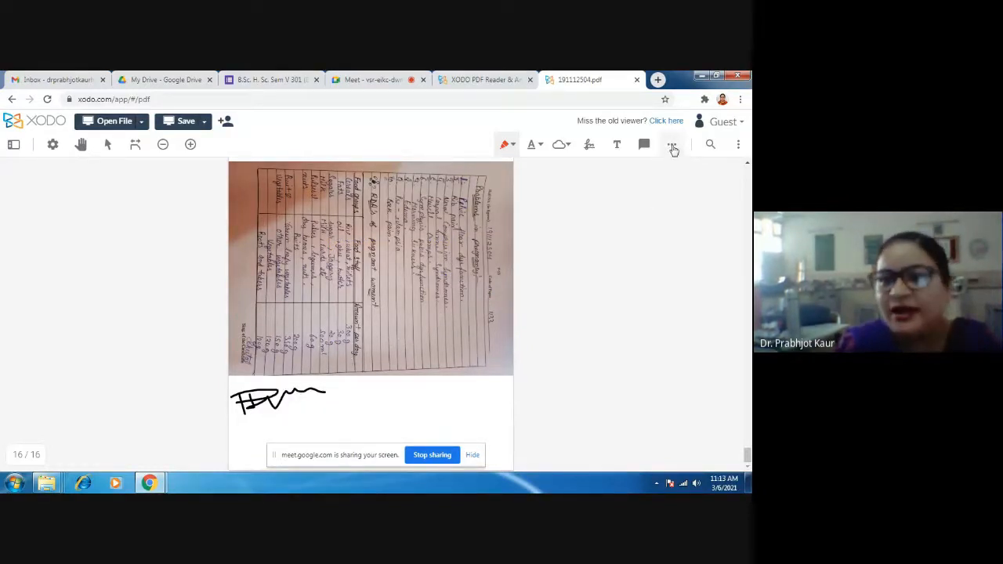
- Look at the additional annotation tools, save the evaluated answer book, and minimise the browser to reach the desktop
{"action": "left_click", "coordinate": [671, 146]}
{"action": "left_click", "coordinate": [656, 268]}
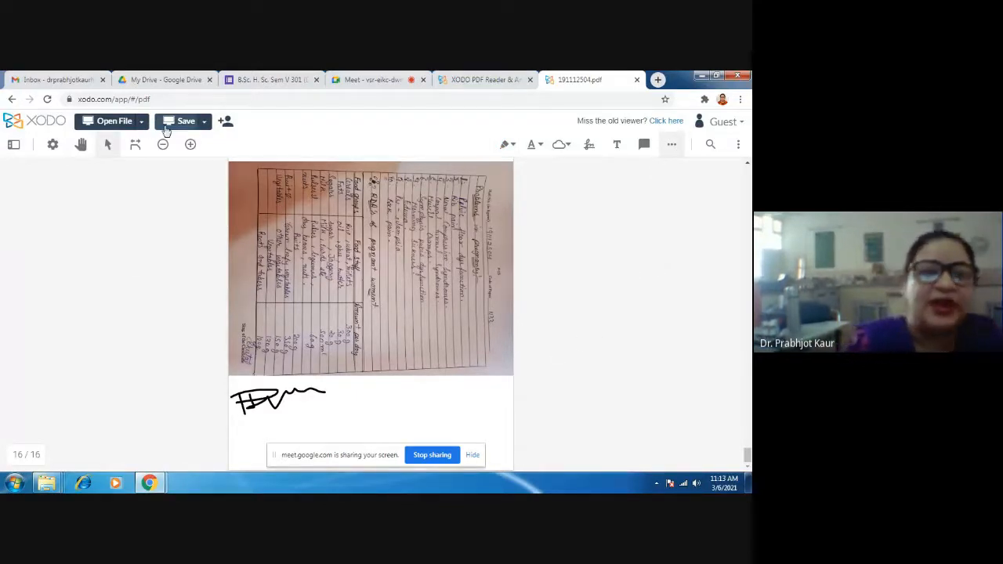
{"action": "left_click", "coordinate": [181, 122]}
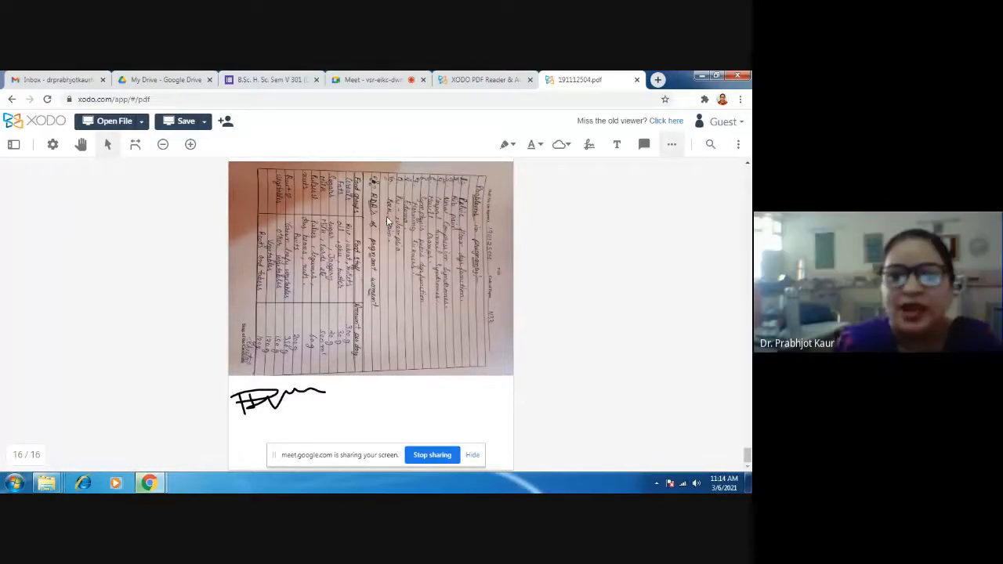
{"action": "left_click", "coordinate": [702, 75]}
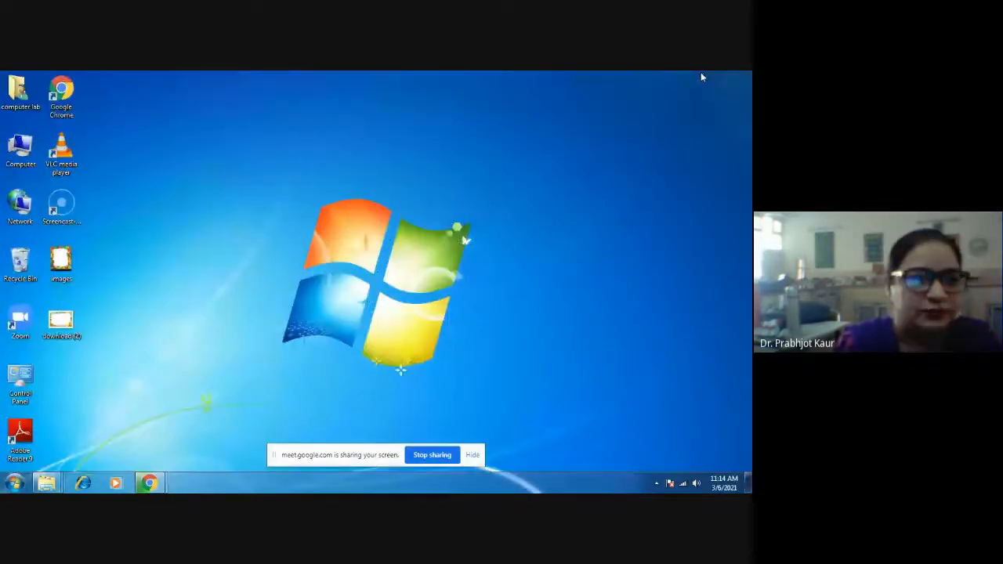
- Look through the computer's Downloads folder for the evaluated answer book and open the last student's answer book PDF listed there
{"action": "double_click", "coordinate": [15, 156]}
{"action": "left_click", "coordinate": [259, 199]}
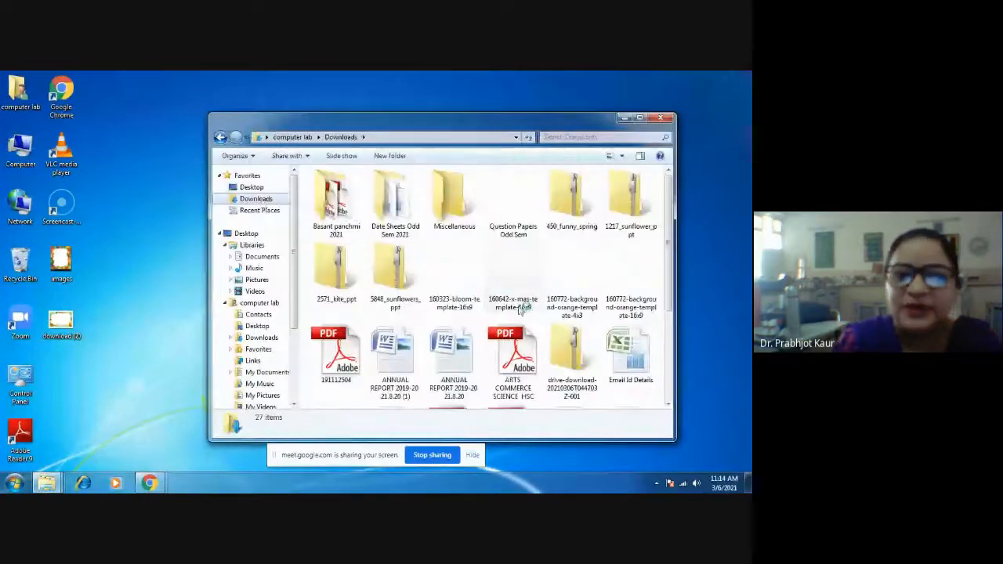
{"action": "left_click", "coordinate": [641, 117]}
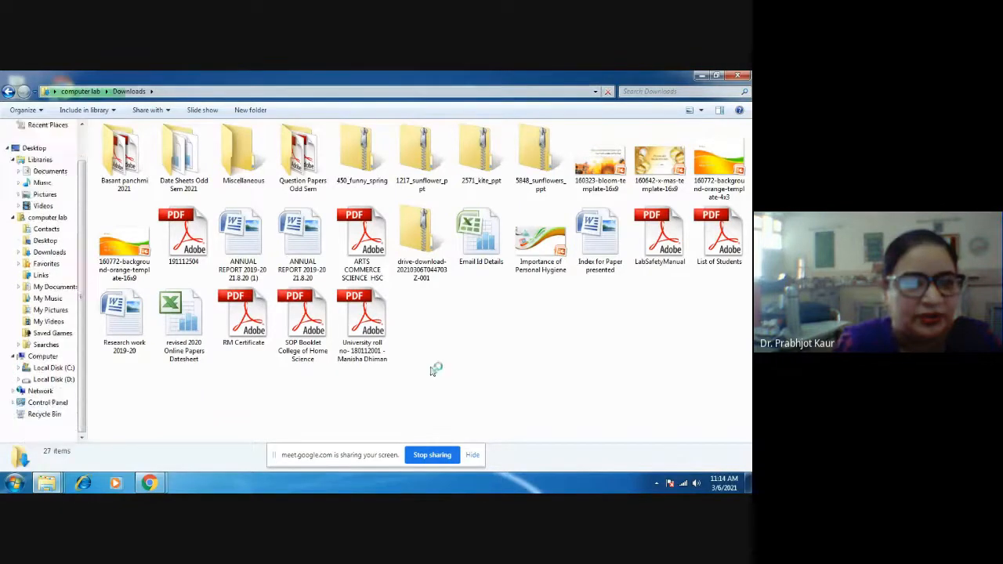
{"action": "mouse_move", "coordinate": [149, 483]}
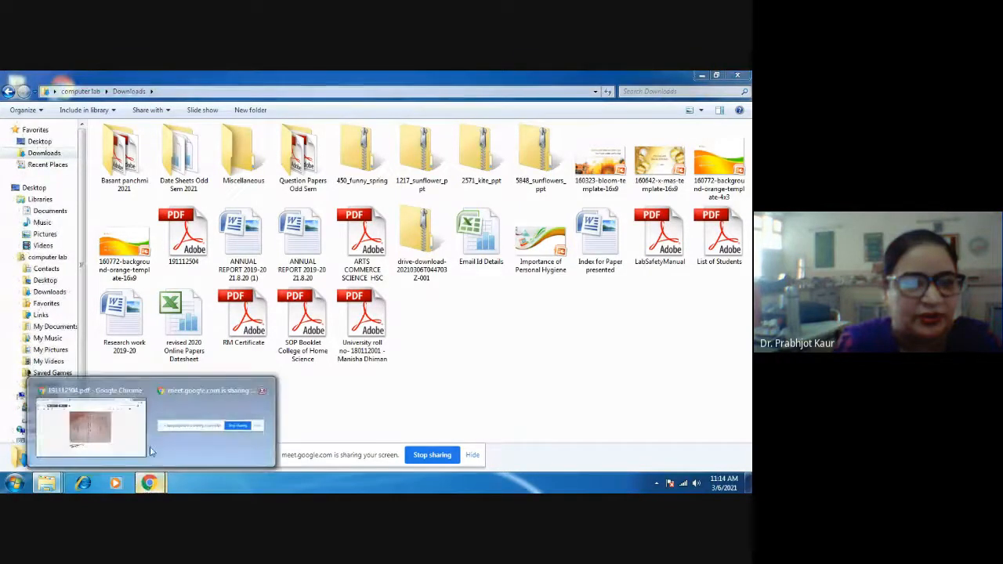
{"action": "left_click", "coordinate": [106, 433]}
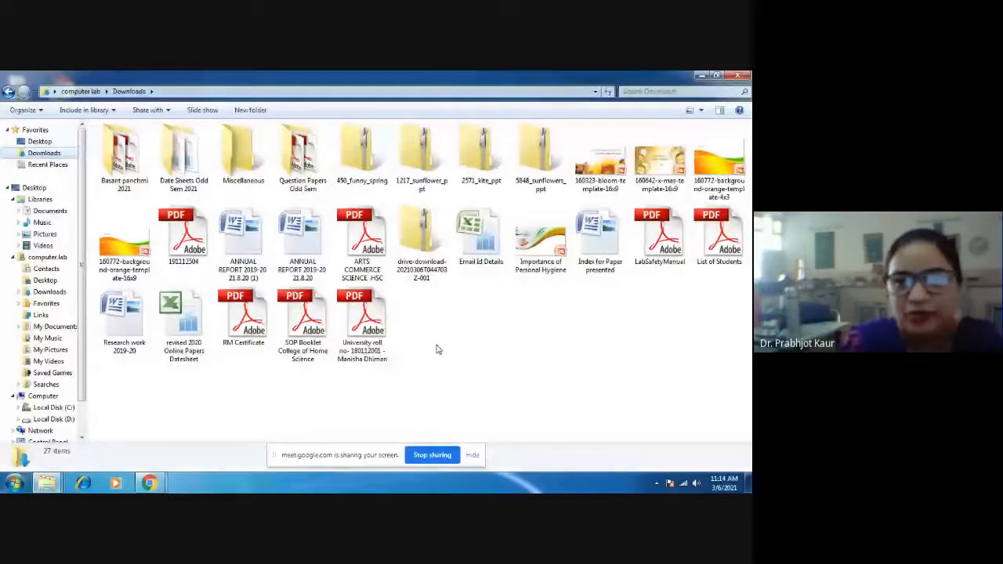
{"action": "left_click", "coordinate": [372, 332]}
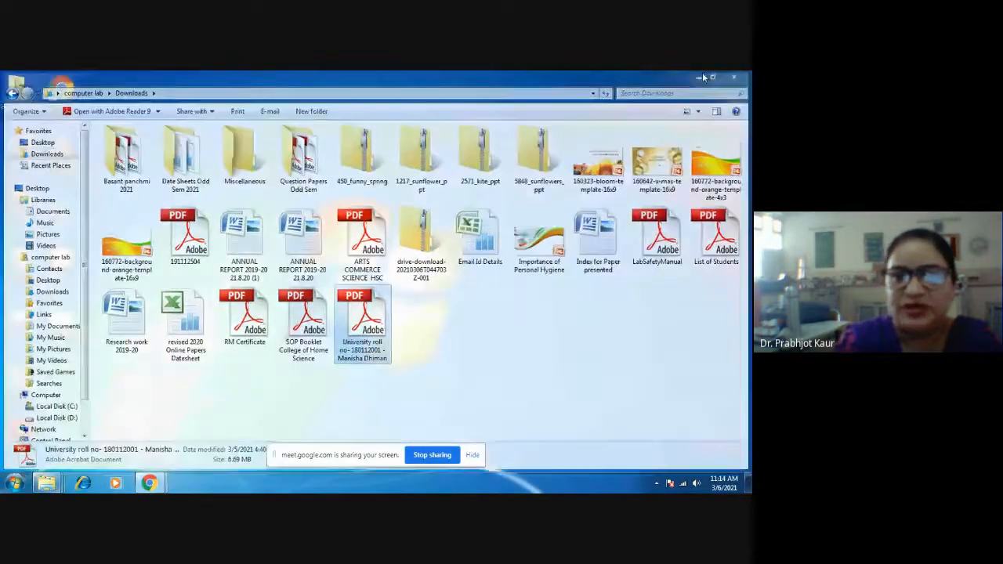
{"action": "left_click", "coordinate": [703, 76]}
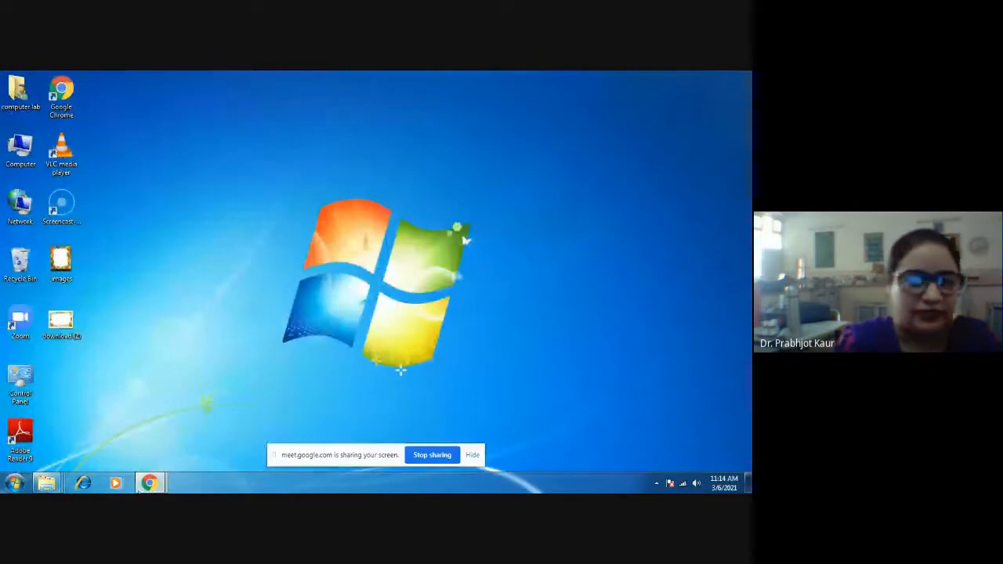
- Return to the answer book in Chrome, open the browser's full download list, and close it
{"action": "mouse_move", "coordinate": [141, 486]}
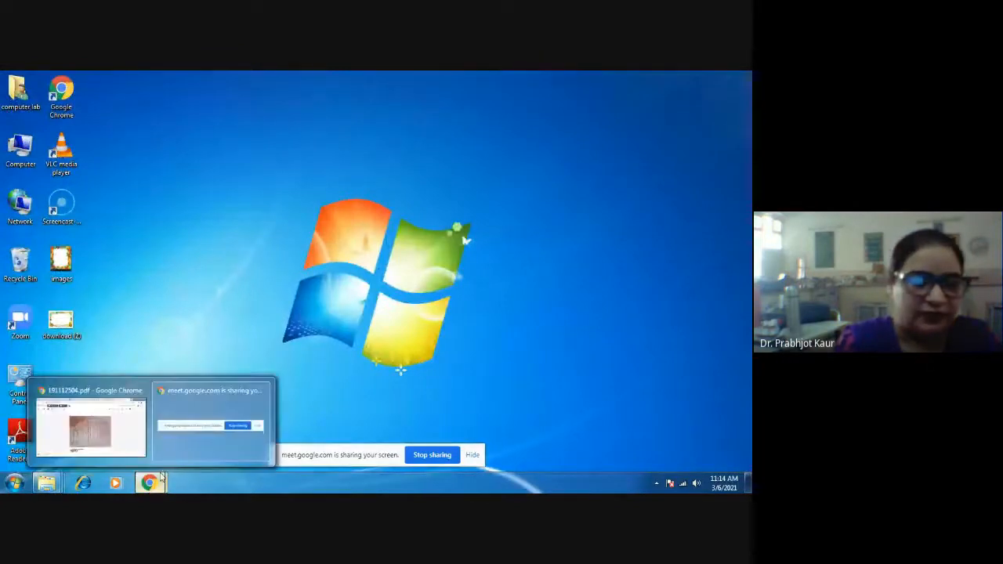
{"action": "left_click", "coordinate": [107, 437]}
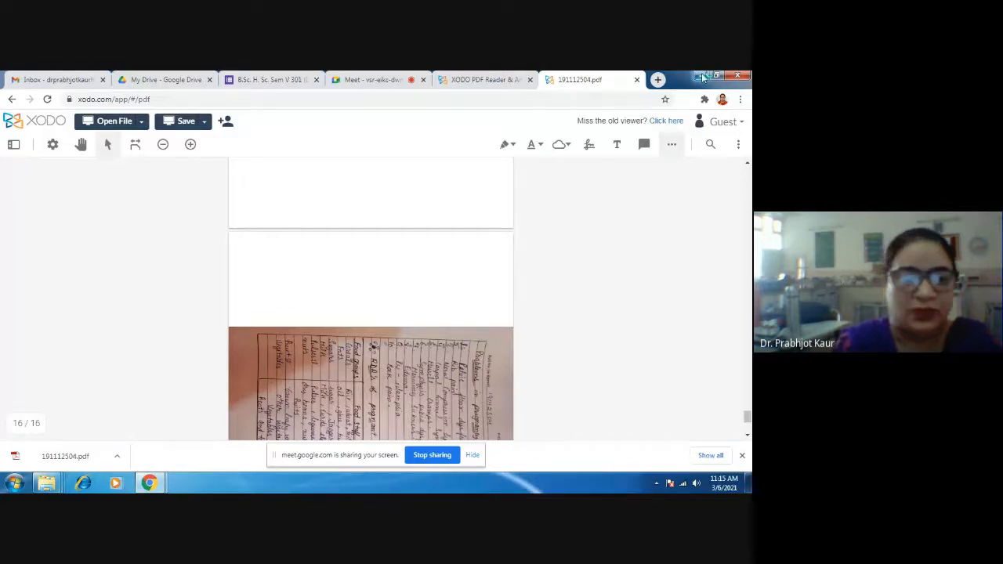
{"action": "left_click", "coordinate": [711, 456]}
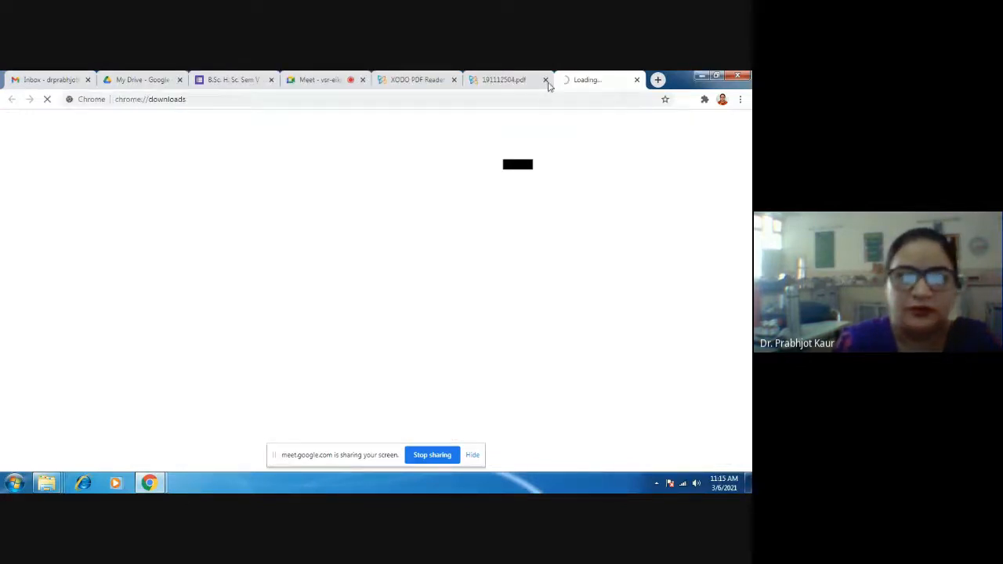
{"action": "left_click", "coordinate": [510, 83]}
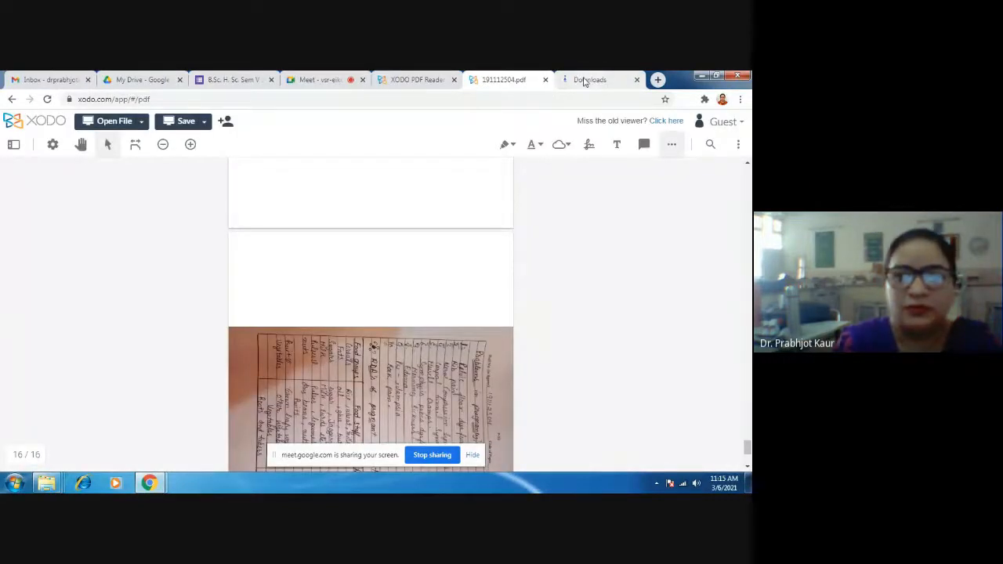
{"action": "left_click", "coordinate": [583, 81]}
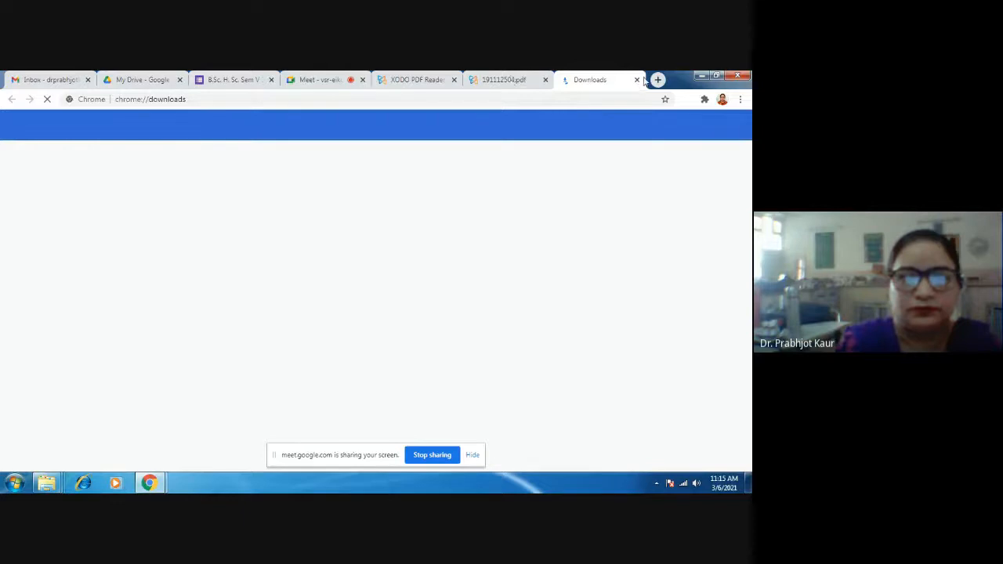
{"action": "left_click", "coordinate": [513, 80]}
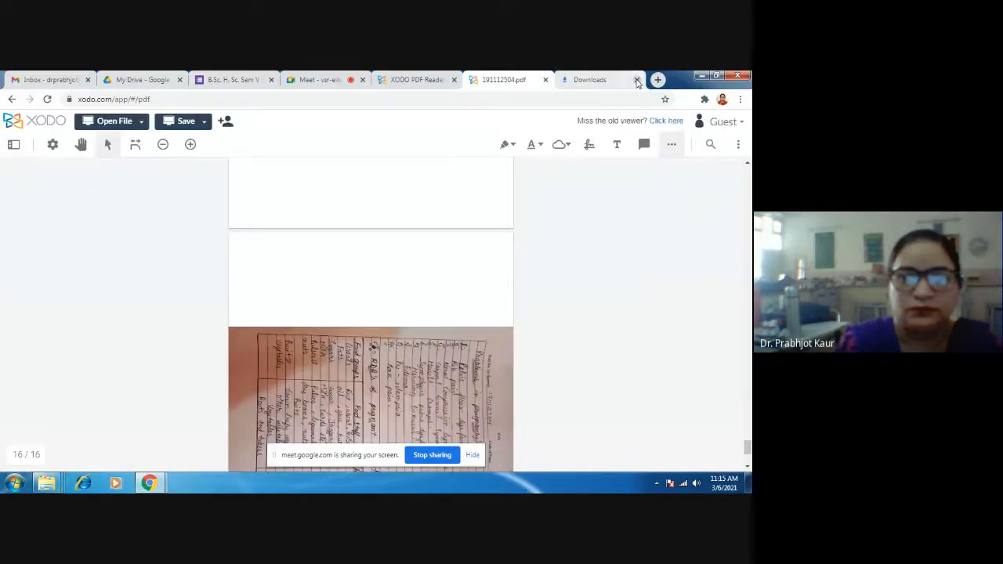
{"action": "left_click", "coordinate": [637, 80]}
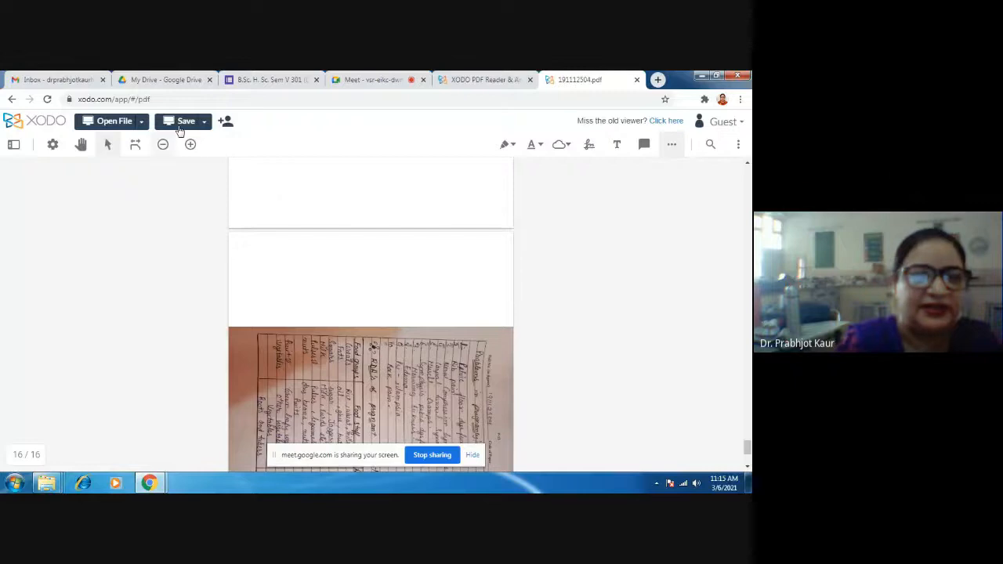
- Save the evaluated answer book again from Xodo, and view and close the other student's PDF in Adobe Reader
{"action": "left_click", "coordinate": [184, 122]}
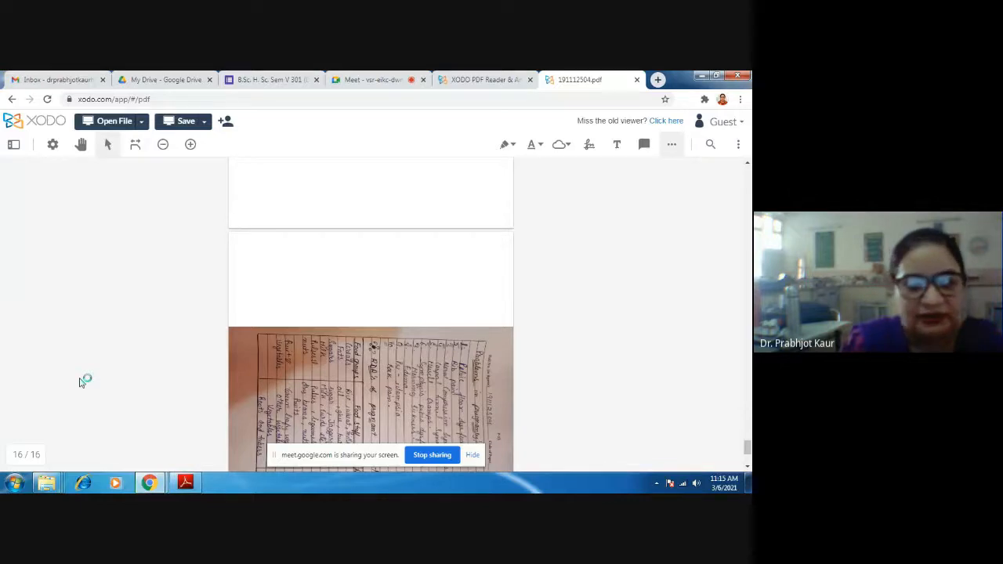
{"action": "left_click", "coordinate": [191, 487]}
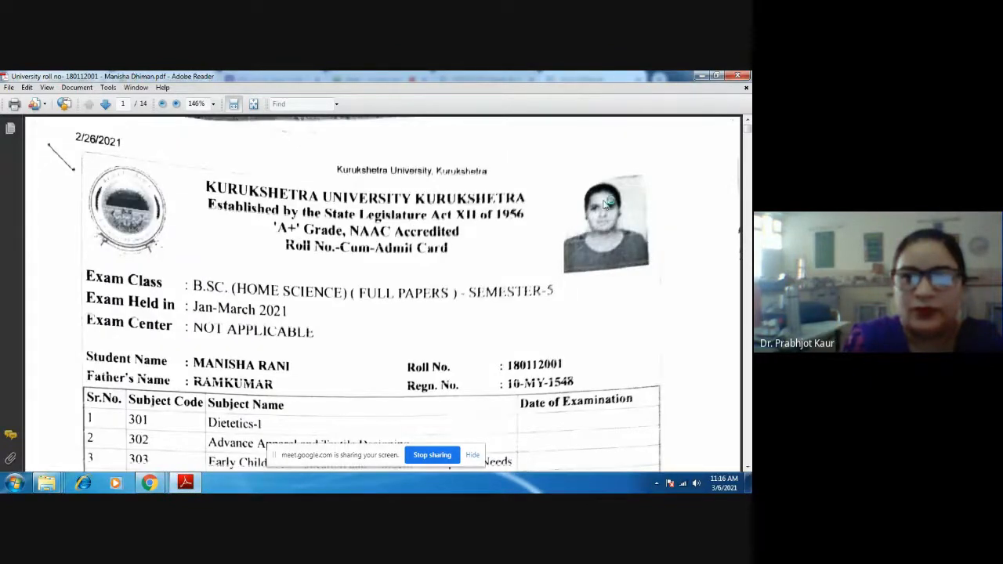
{"action": "scroll", "coordinate": [606, 202], "scroll_direction": "down", "scroll_amount": 1}
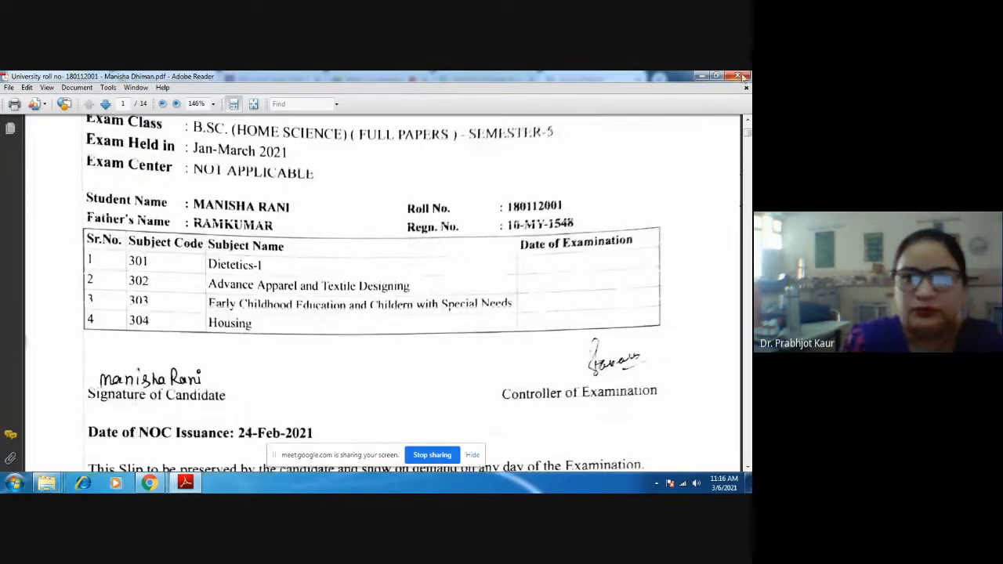
{"action": "left_click", "coordinate": [743, 76]}
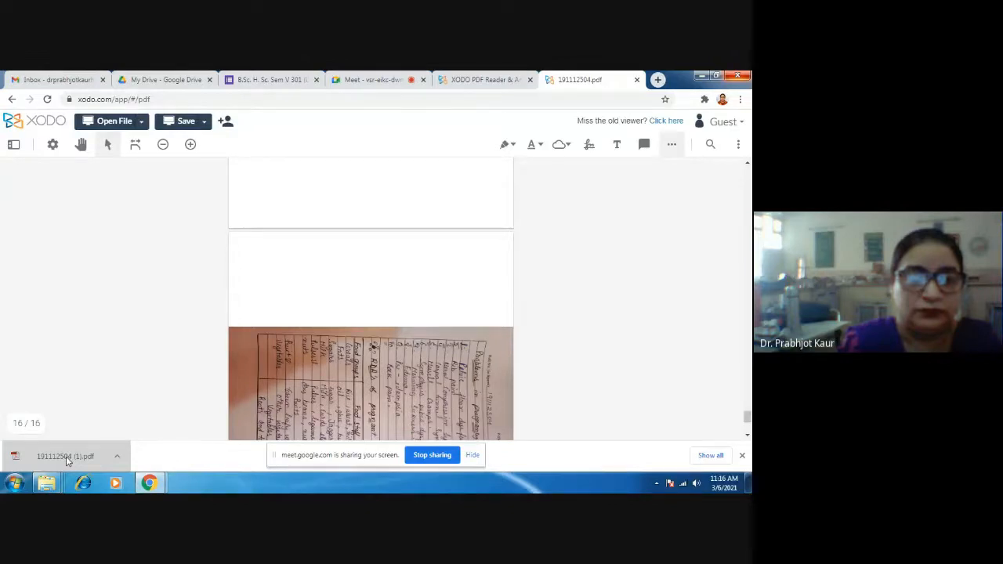
- Open the newly downloaded copy of the evaluated answer book and check its pages through page 12 for the saved marks
{"action": "left_click", "coordinate": [66, 456]}
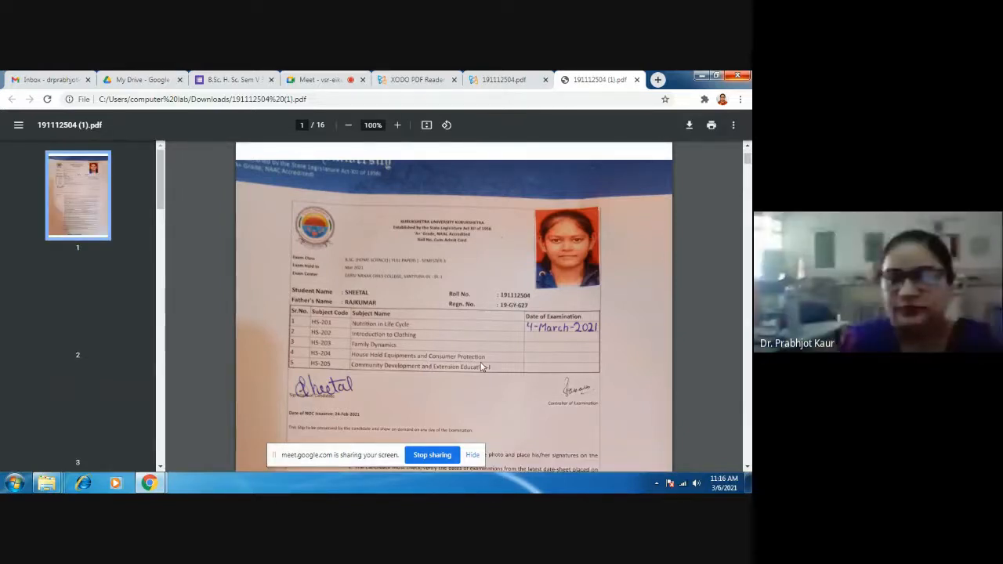
{"action": "scroll", "coordinate": [483, 367], "scroll_direction": "down", "scroll_amount": 20}
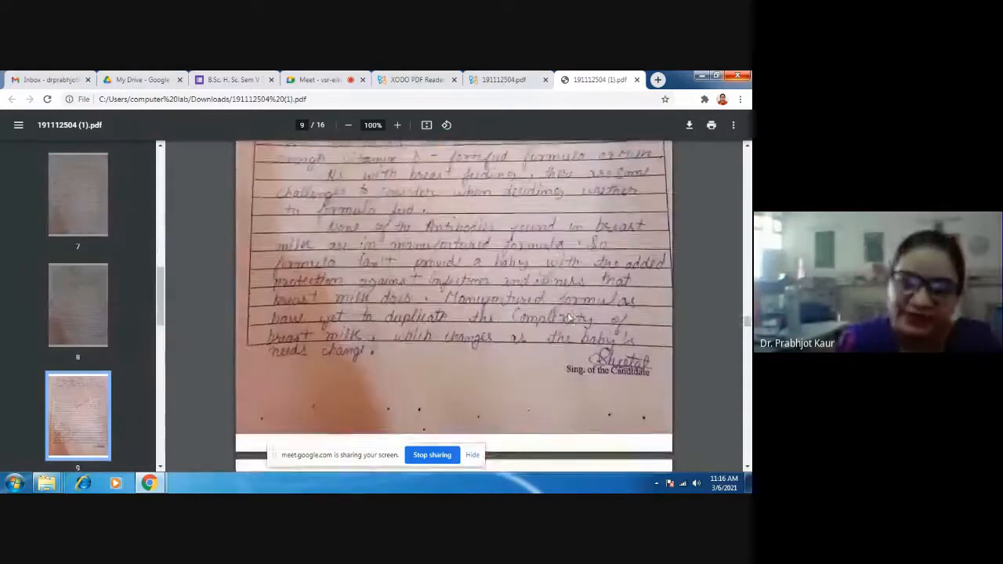
{"action": "scroll", "coordinate": [568, 317], "scroll_direction": "down", "scroll_amount": 8}
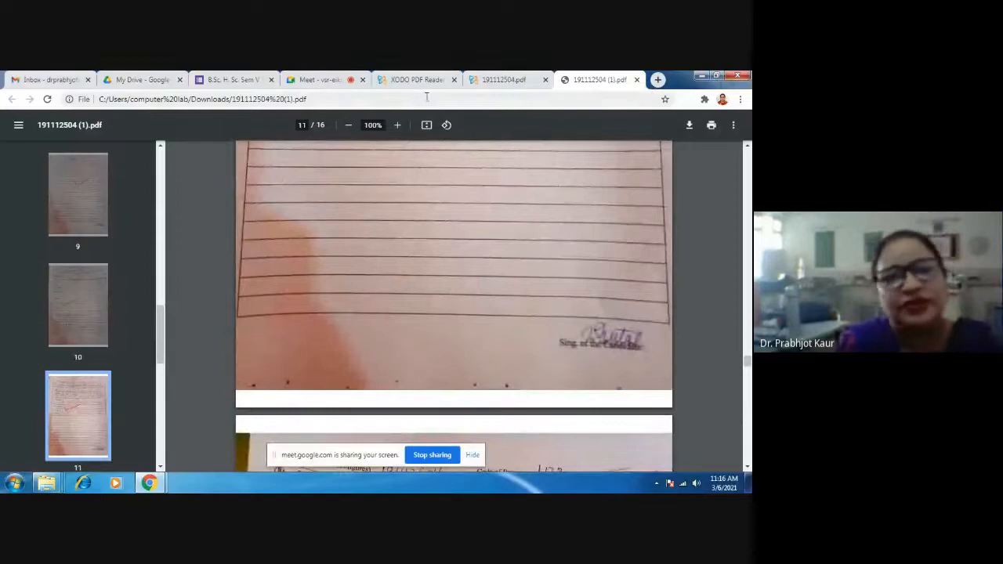
{"action": "scroll", "coordinate": [343, 278], "scroll_direction": "down", "scroll_amount": 4}
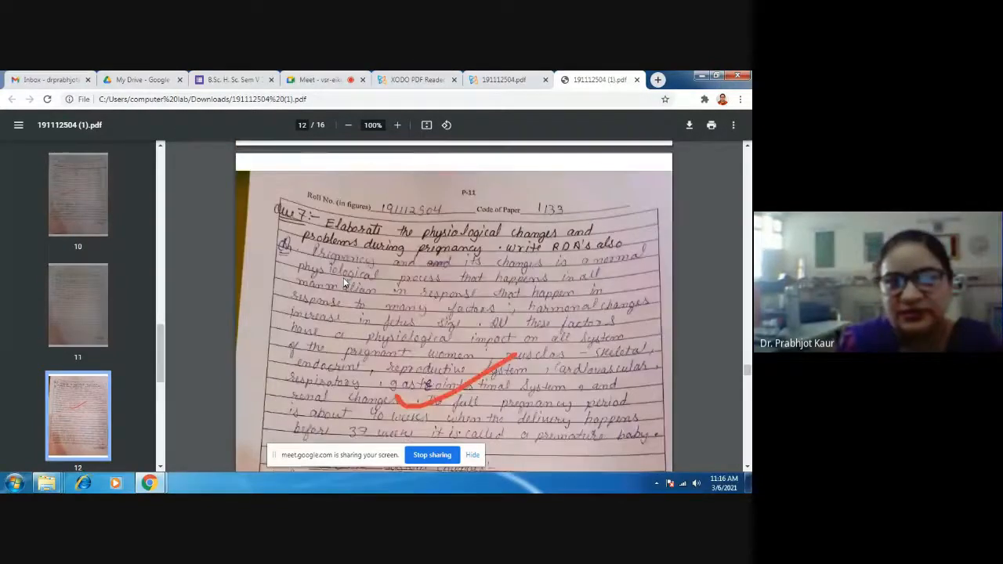
{"action": "scroll", "coordinate": [343, 278], "scroll_direction": "up", "scroll_amount": 3}
{"action": "scroll", "coordinate": [343, 276], "scroll_direction": "down", "scroll_amount": 5}
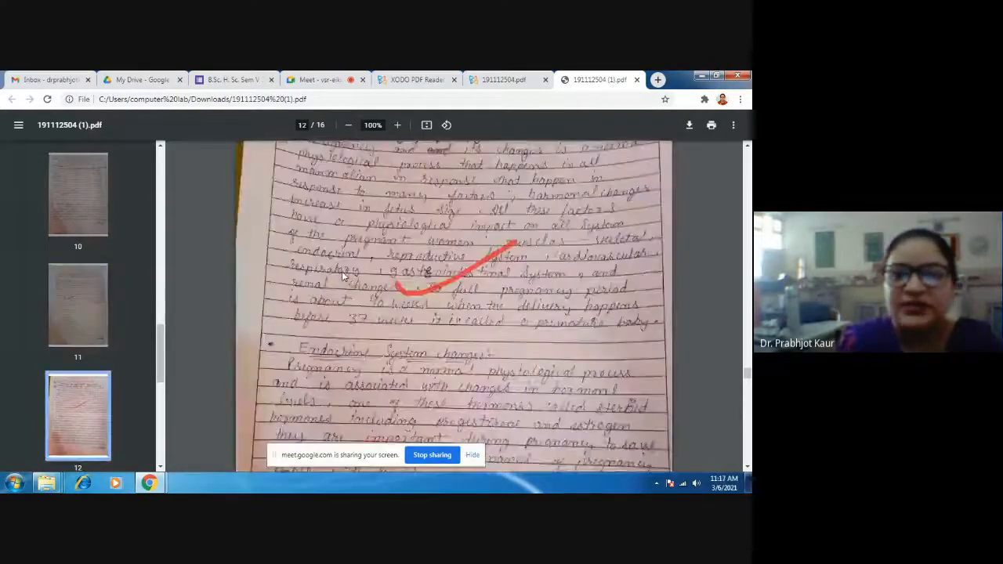
- Go back to the Google Meet call and stop sharing the screen
{"action": "left_click", "coordinate": [516, 80]}
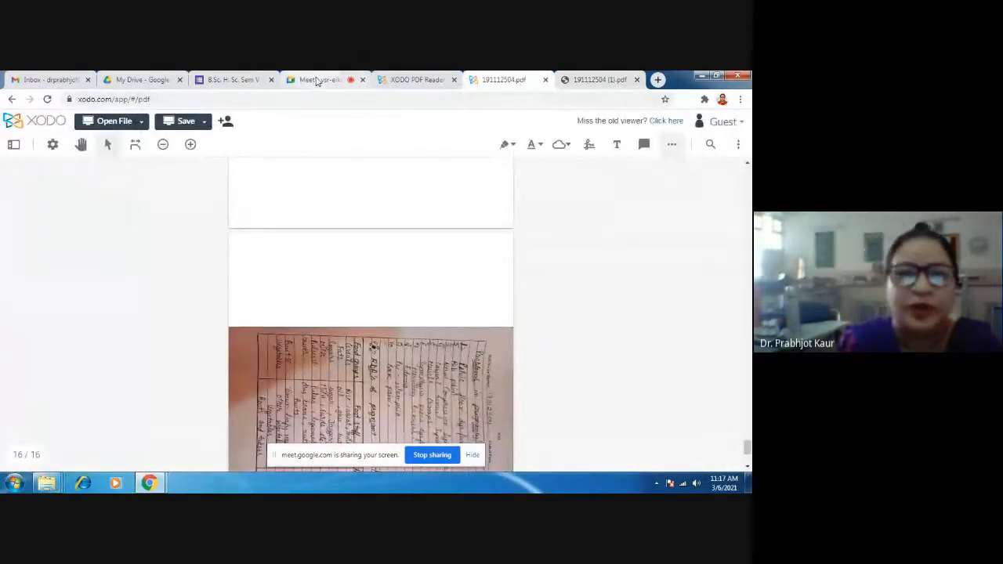
{"action": "left_click", "coordinate": [319, 80]}
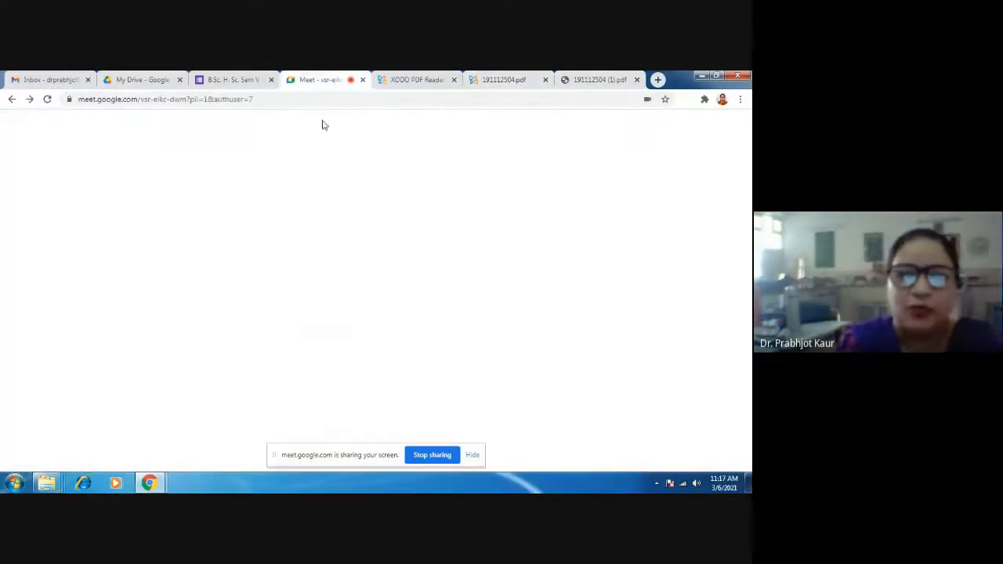
{"action": "left_click", "coordinate": [432, 456]}
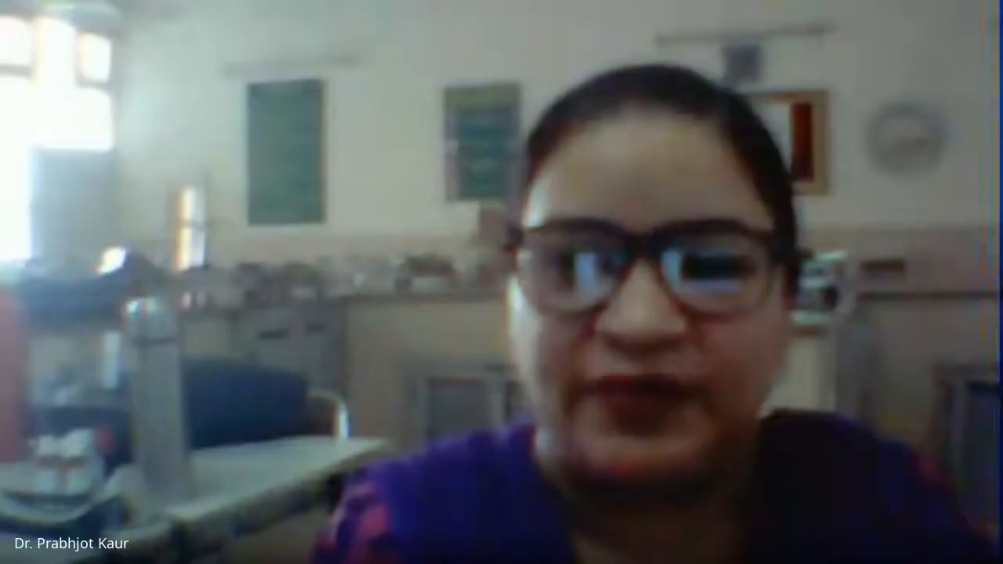